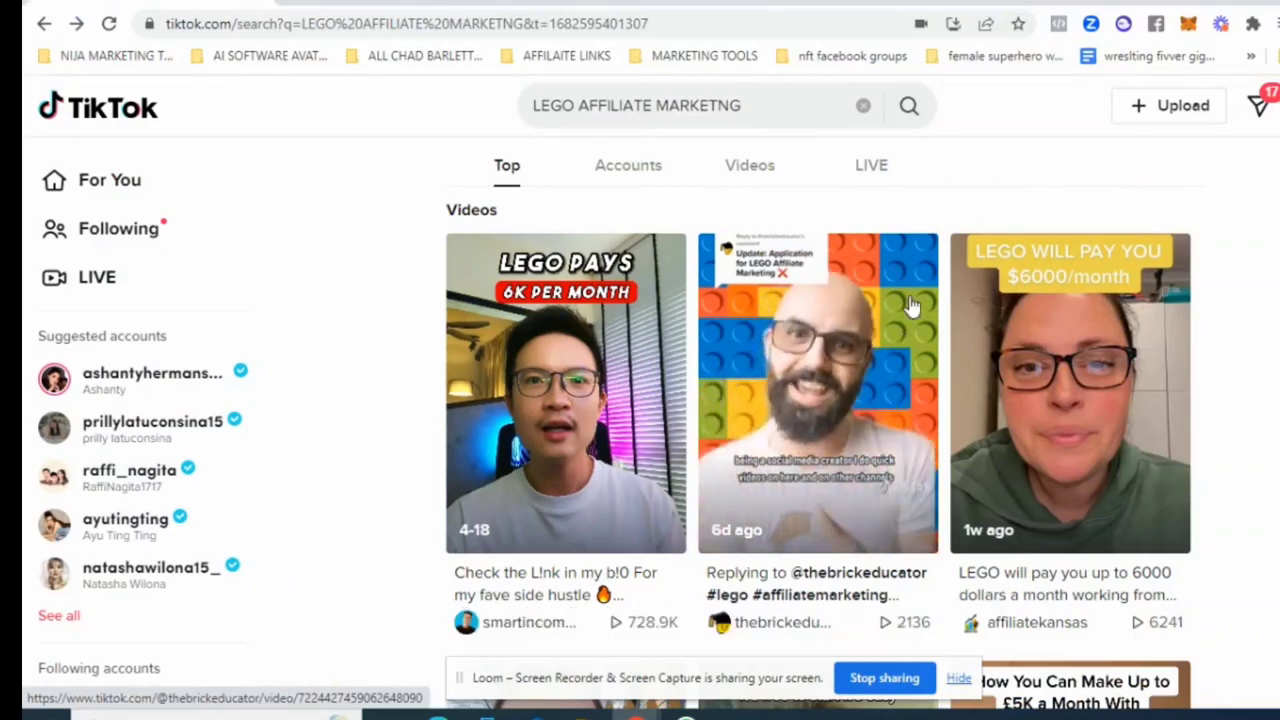
Step: Find the 'How You Can Make Money With Lego' TikTok video, open it and pause it
scroll(910, 305, down, 1)
scroll(925, 300, up, 1)
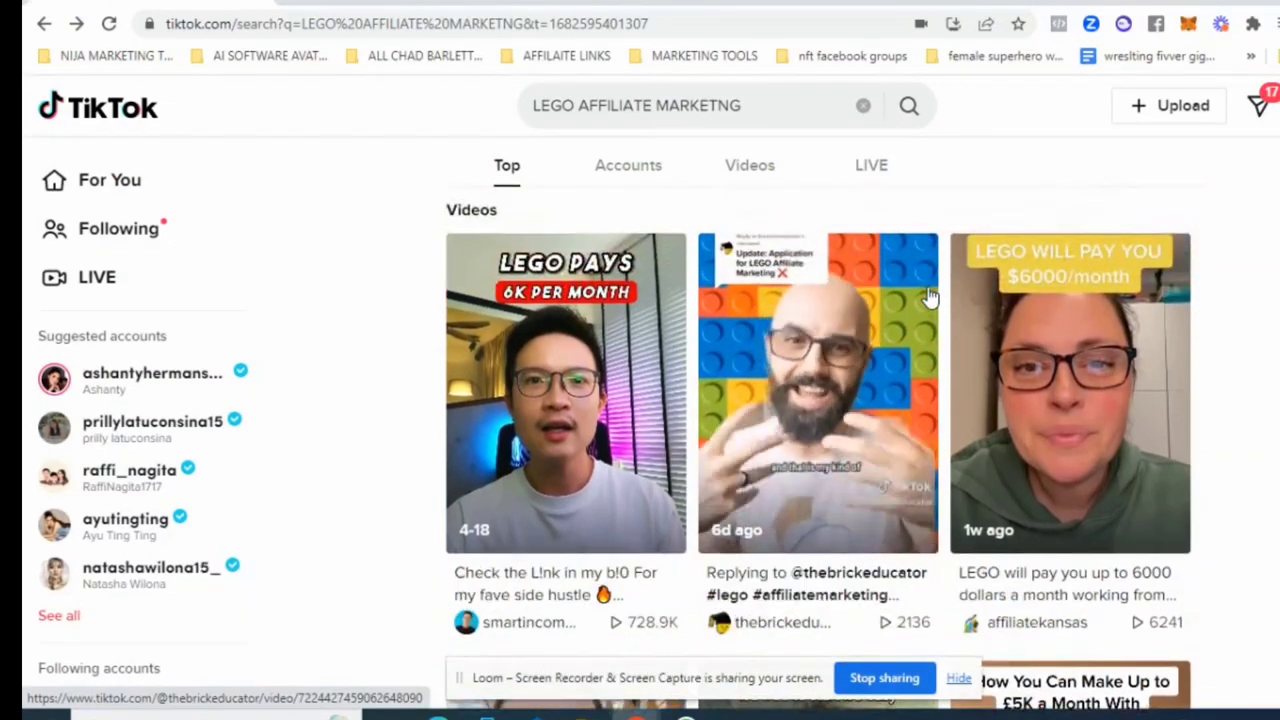
scroll(928, 290, down, 1)
scroll(924, 275, up, 1)
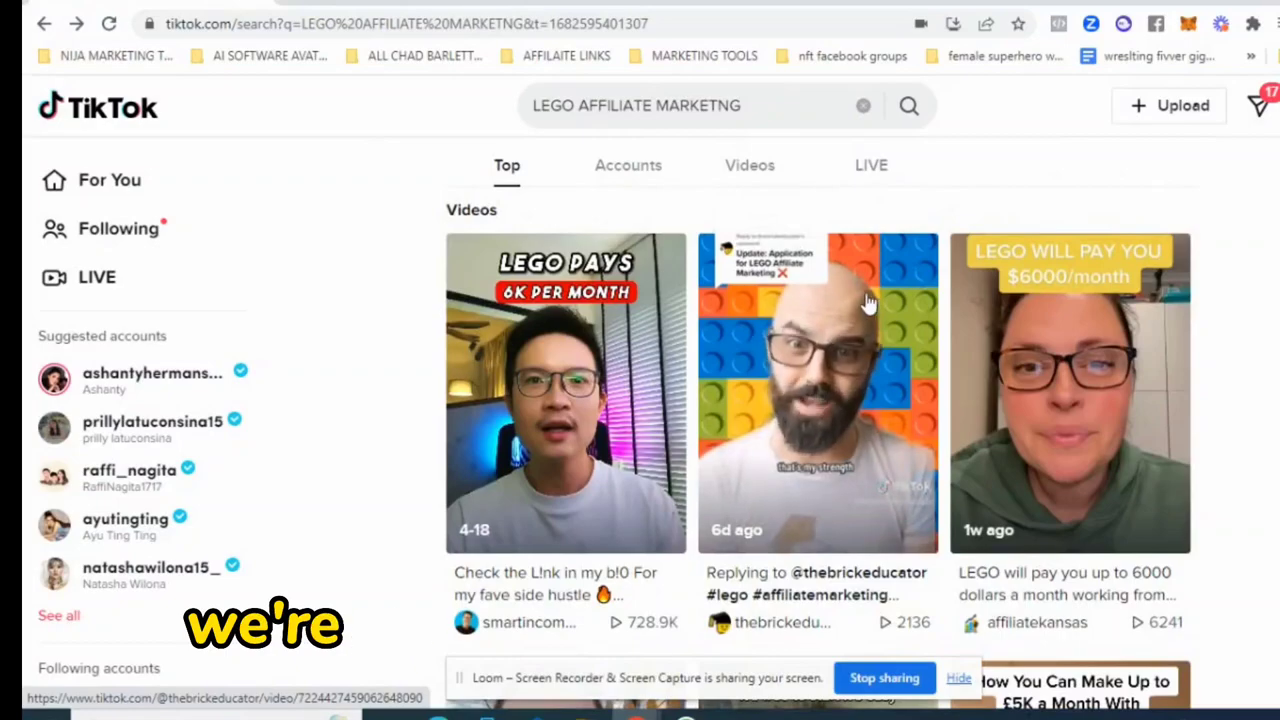
scroll(840, 330, down, 8)
scroll(822, 345, up, 8)
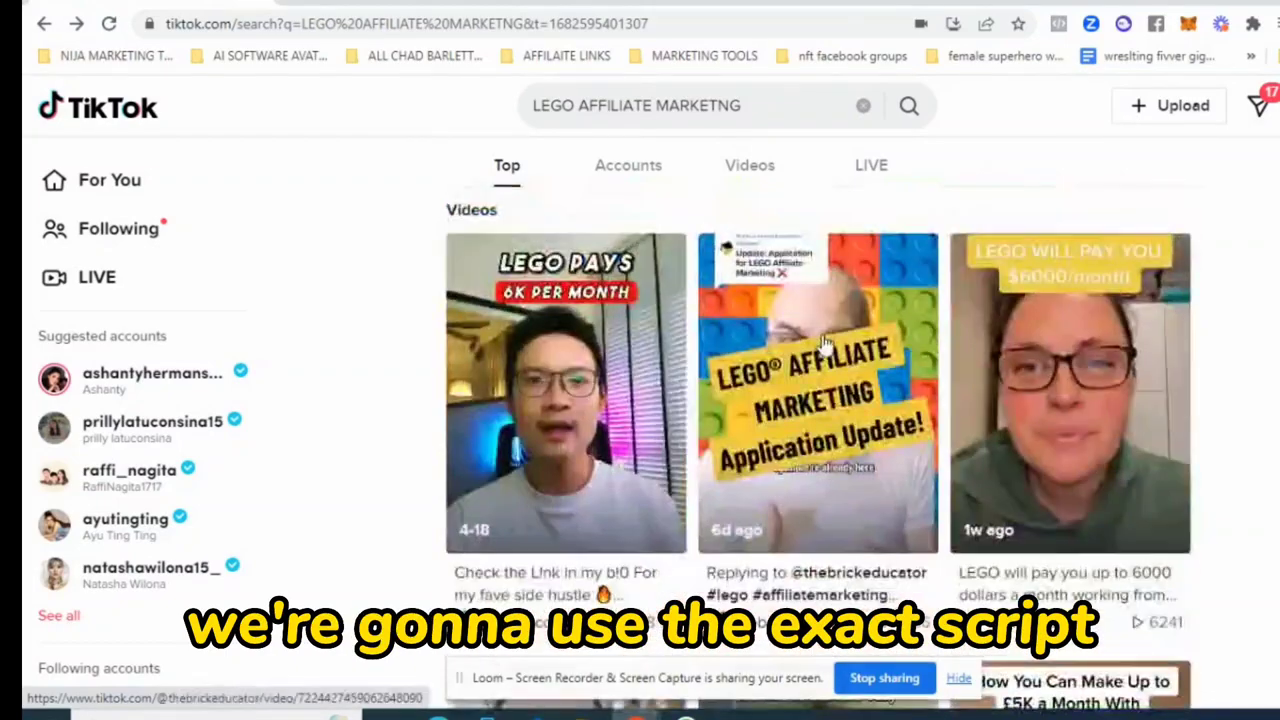
scroll(822, 345, down, 10)
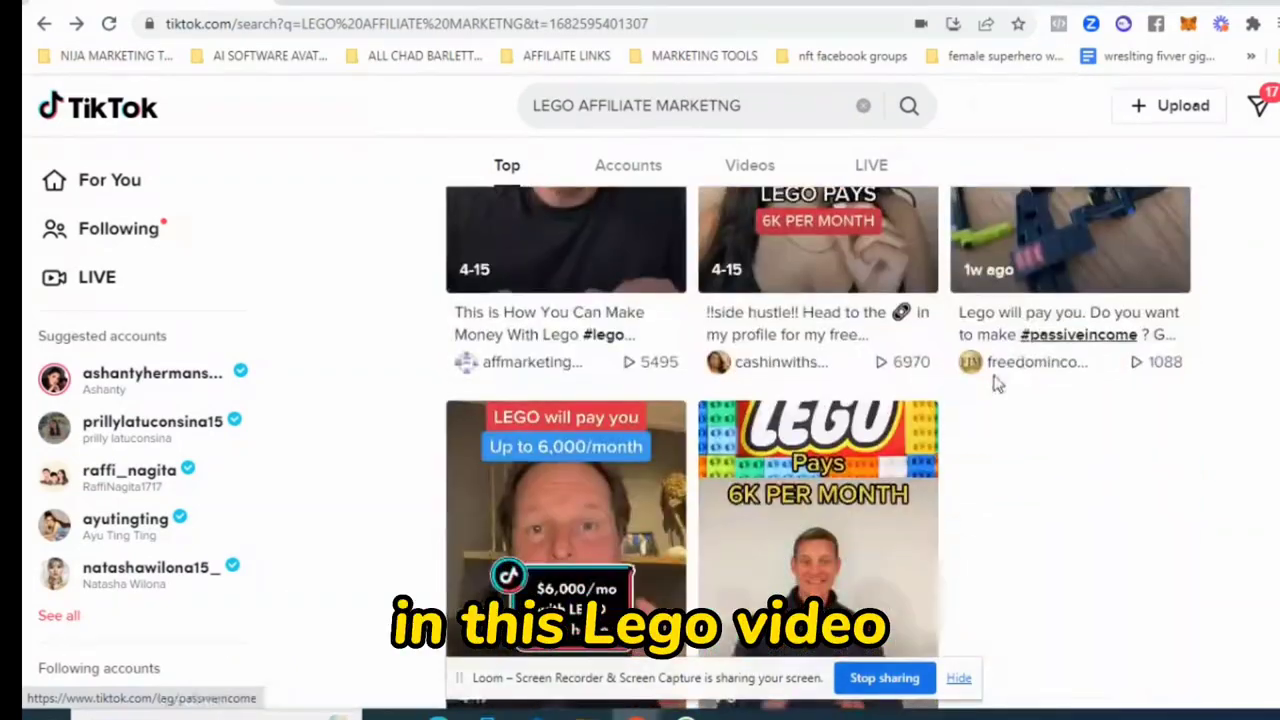
scroll(480, 380, up, 3)
scroll(544, 406, up, 2)
scroll(536, 429, down, 2)
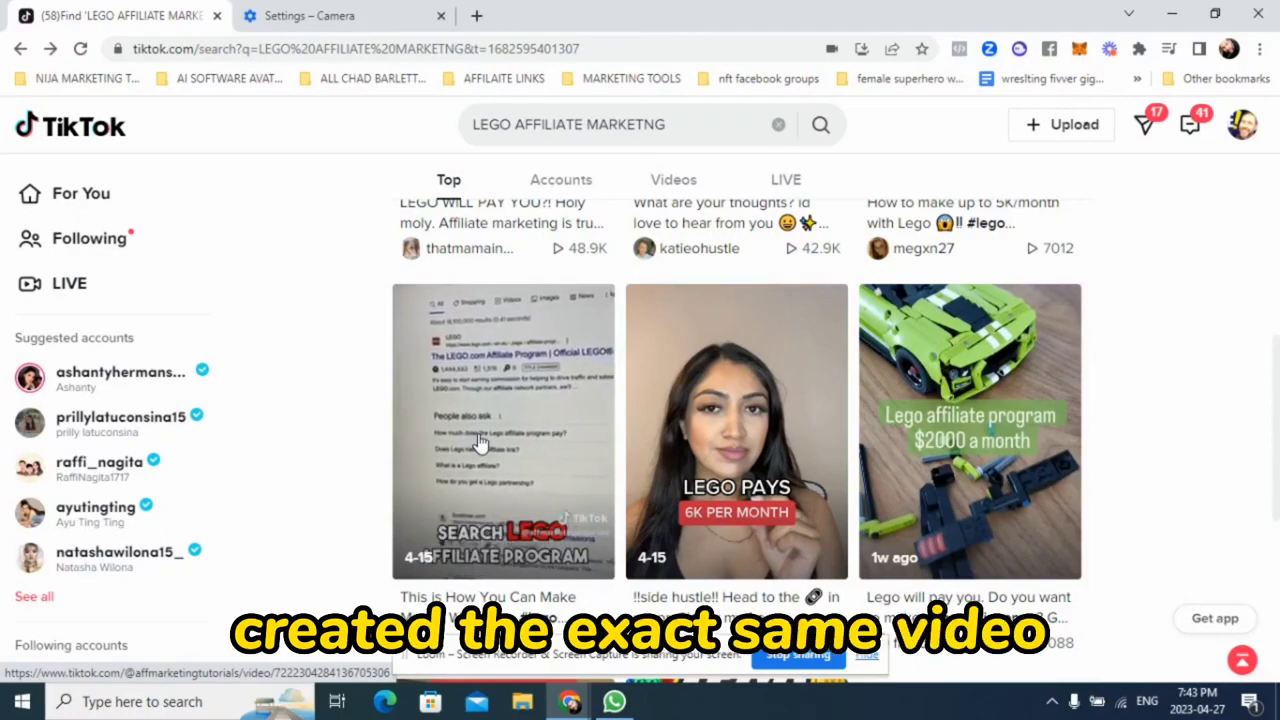
scroll(480, 440, up, 6)
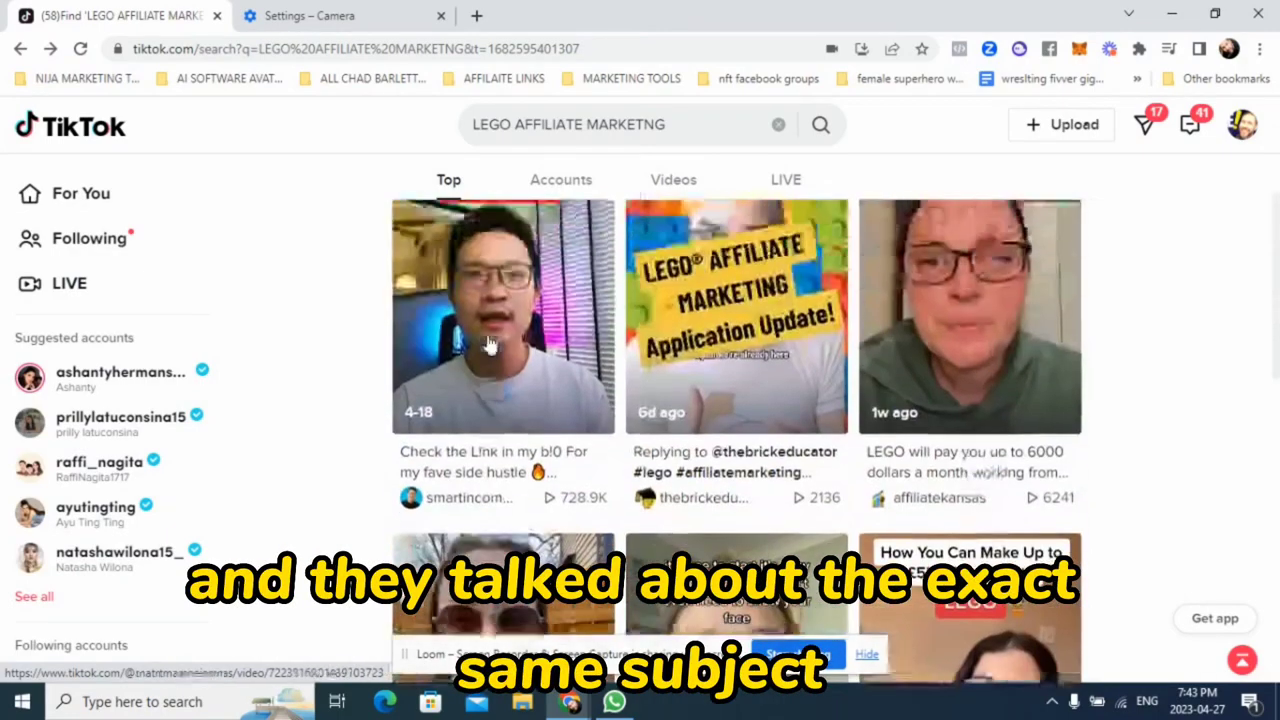
scroll(490, 345, up, 1)
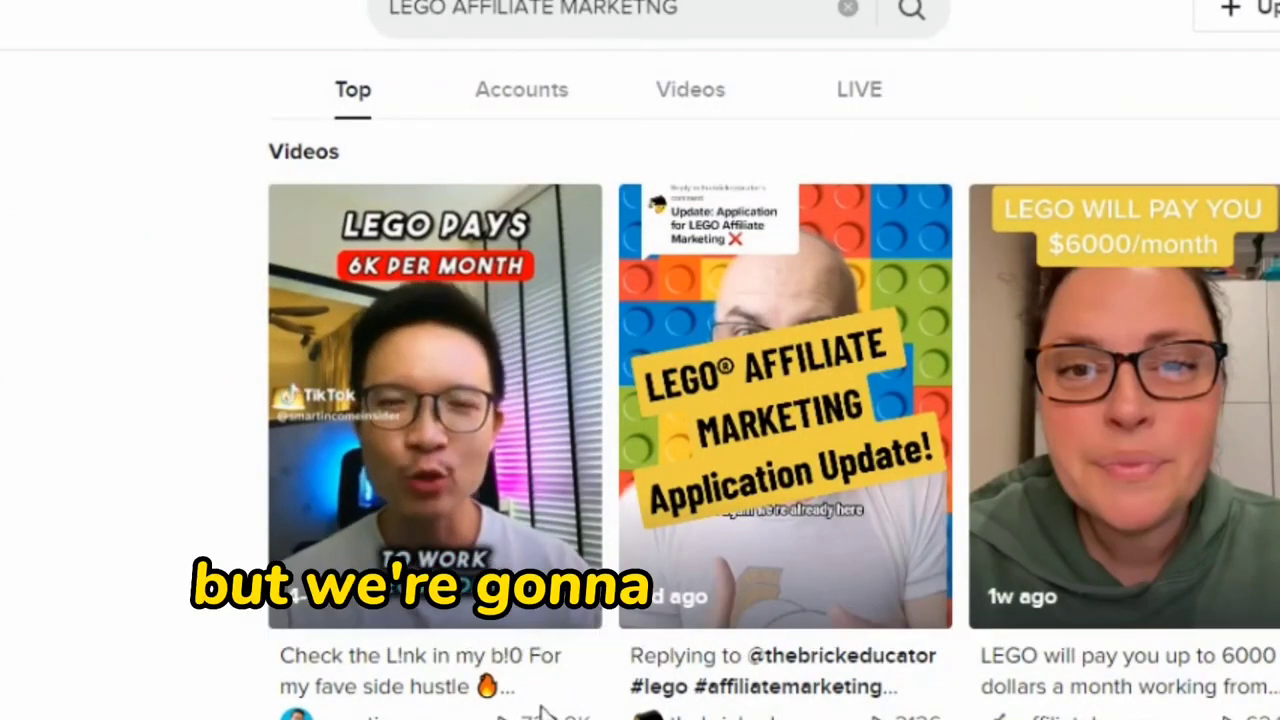
scroll(986, 491, down, 6)
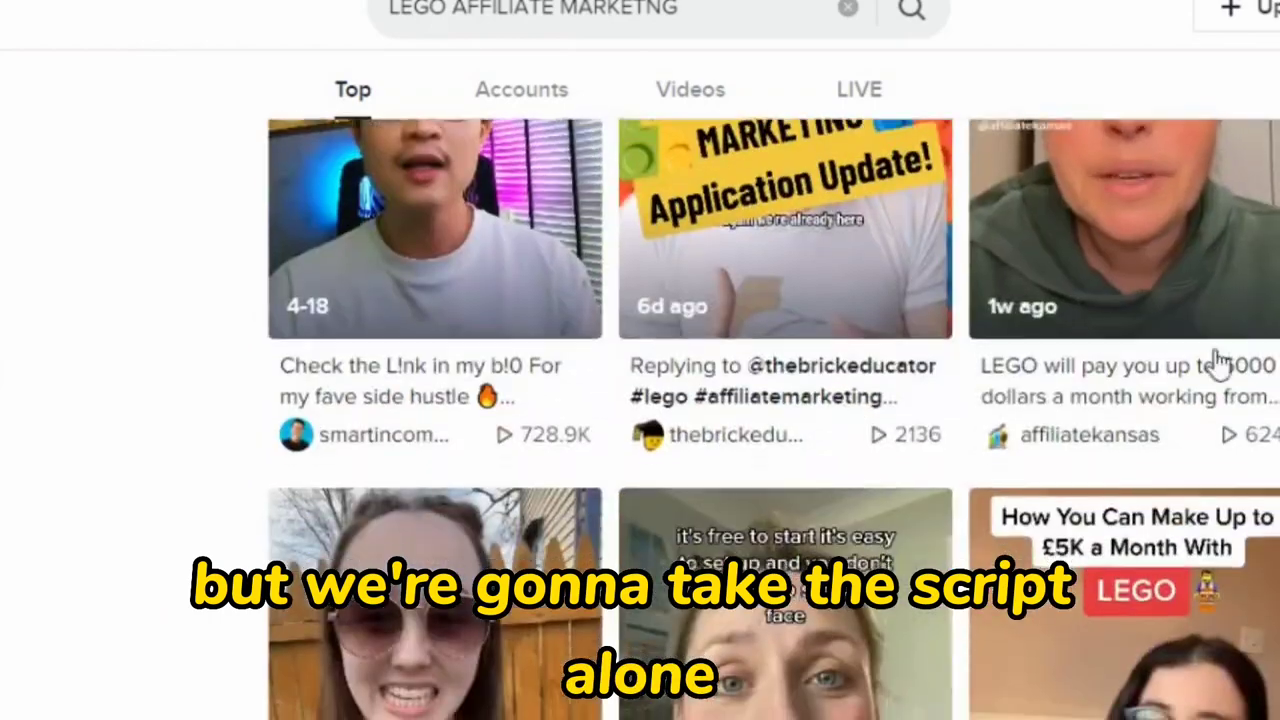
scroll(563, 371, down, 4)
scroll(951, 463, up, 2)
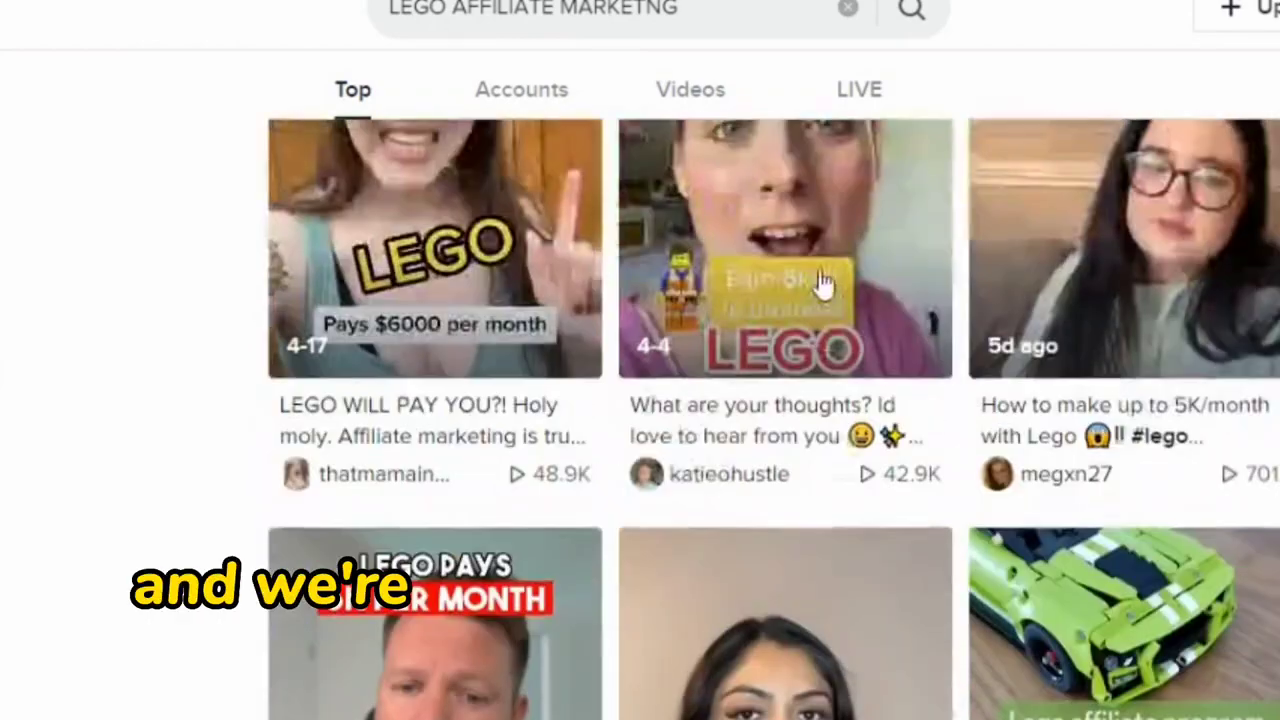
scroll(818, 283, down, 5)
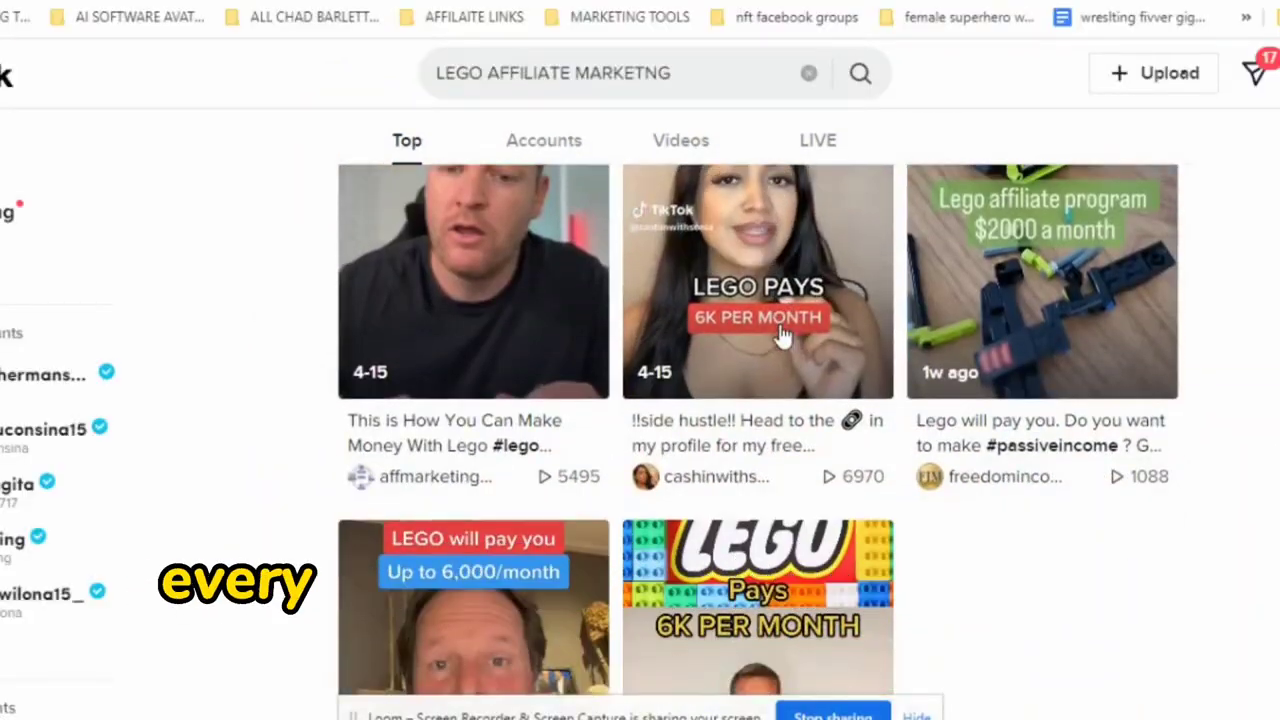
scroll(783, 337, down, 3)
scroll(768, 357, up, 8)
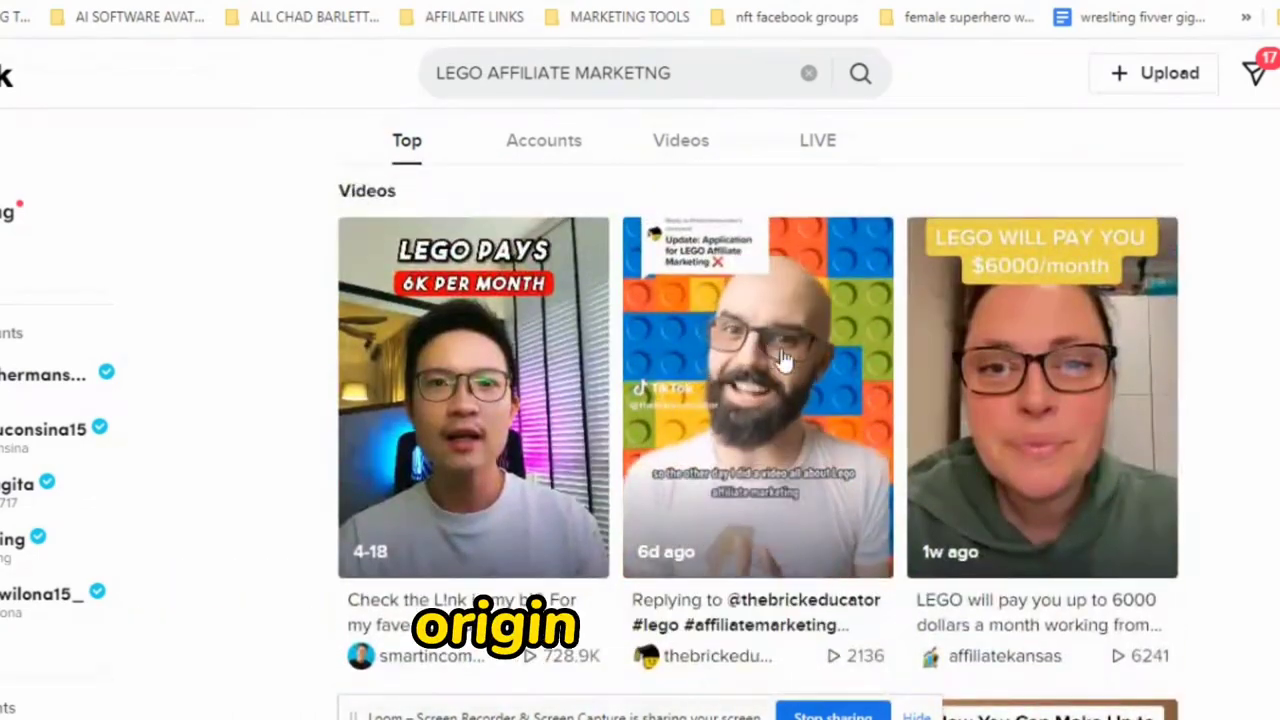
scroll(760, 362, down, 2)
scroll(737, 366, up, 1)
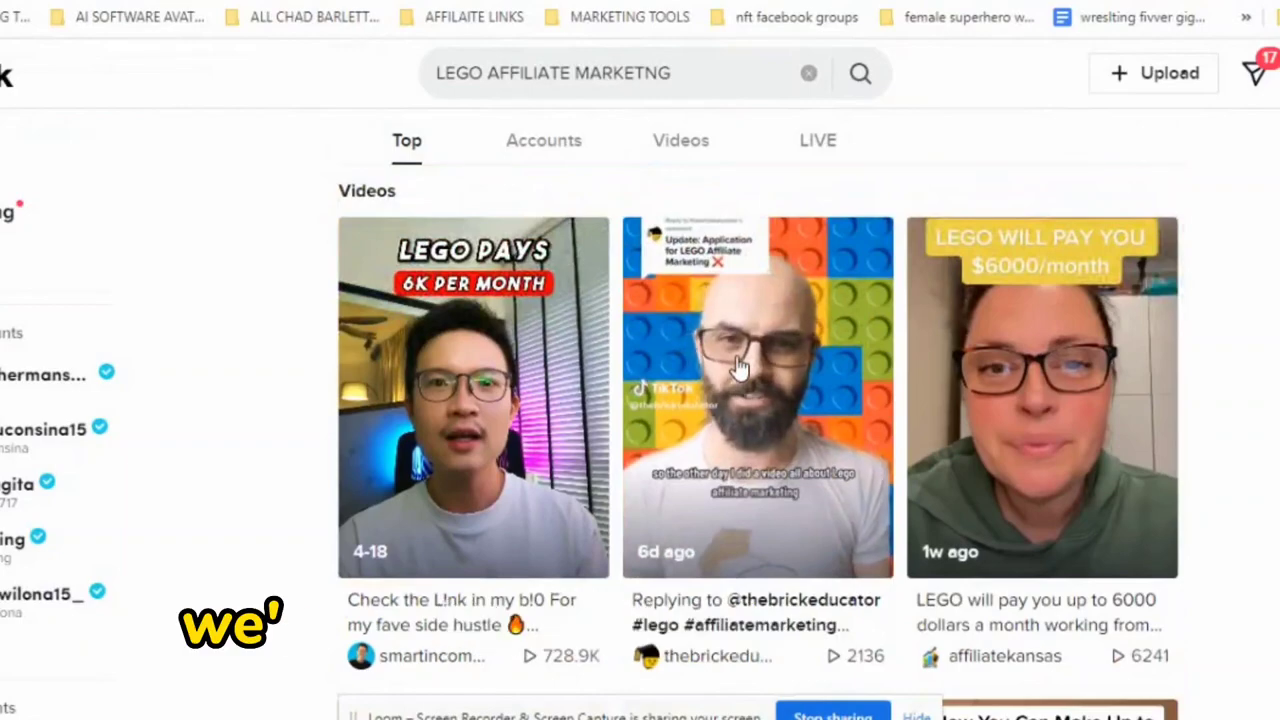
scroll(737, 366, down, 5)
scroll(612, 341, down, 2)
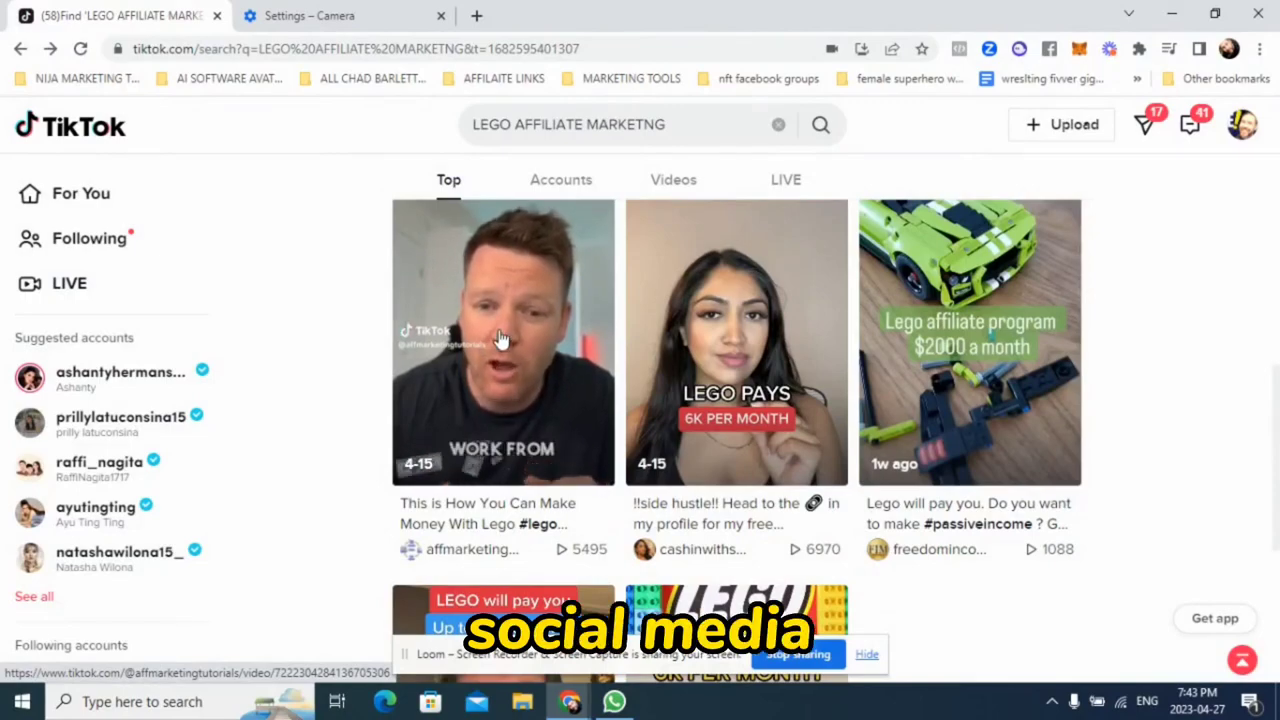
click(547, 362)
click(370, 370)
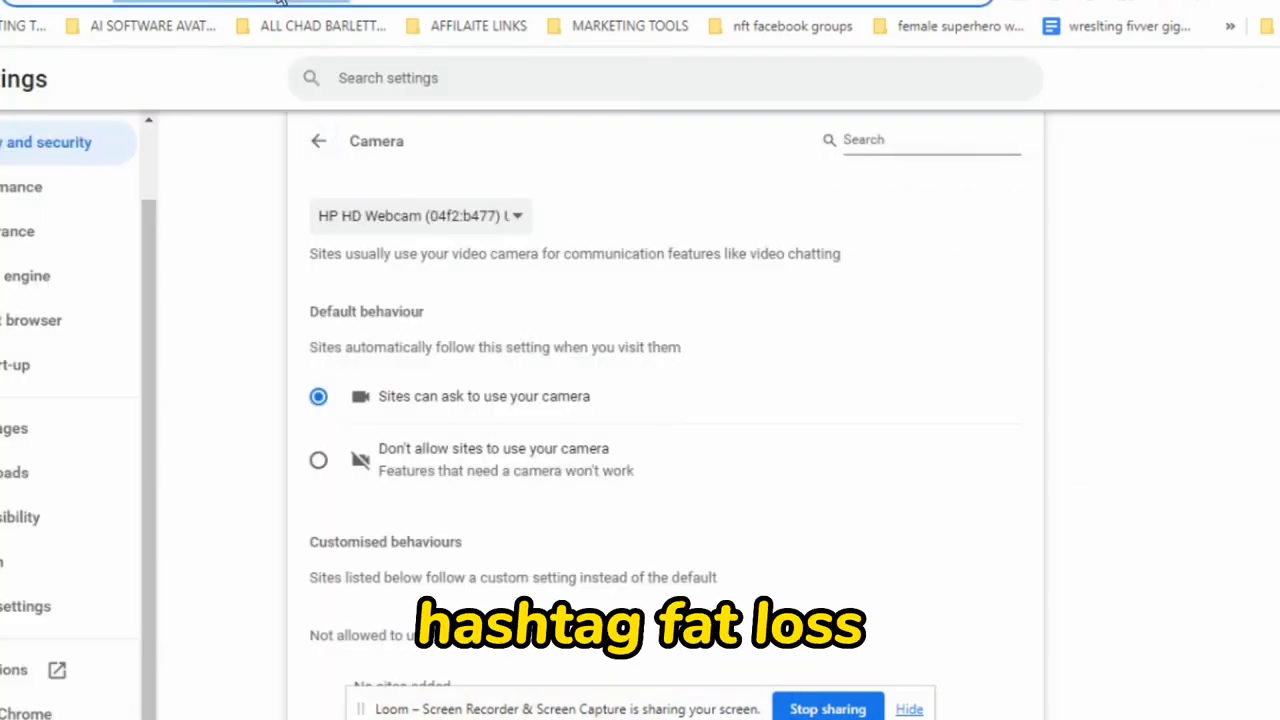
Step: Go to the SnapTik TikTok downloader site and start downloading the Lego video
text(TIK)
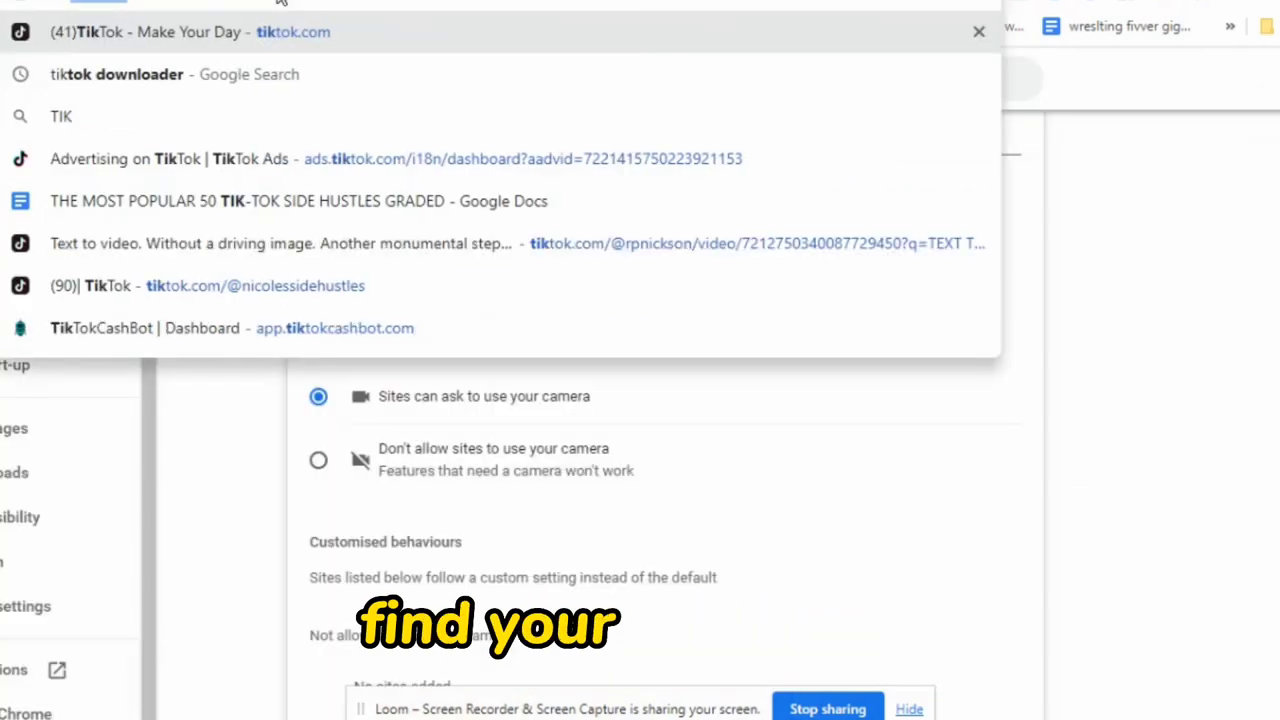
key(Down)
key(Down)
key(Return)
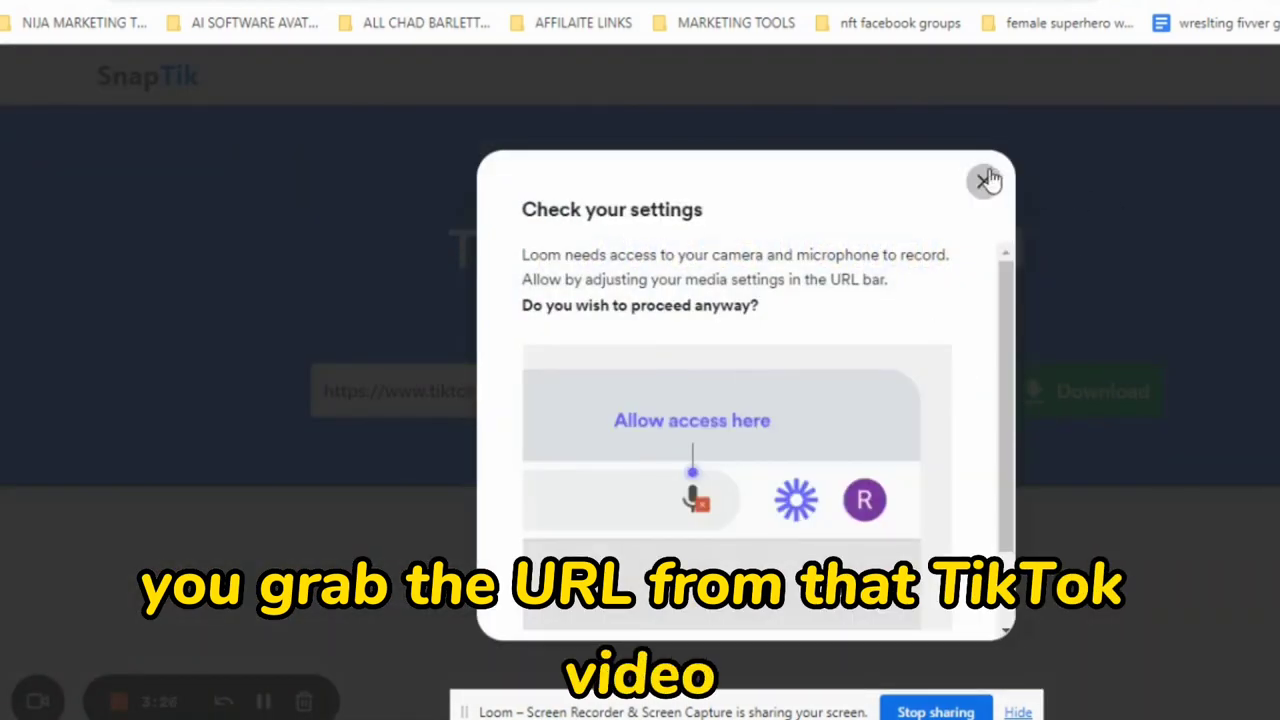
click(988, 180)
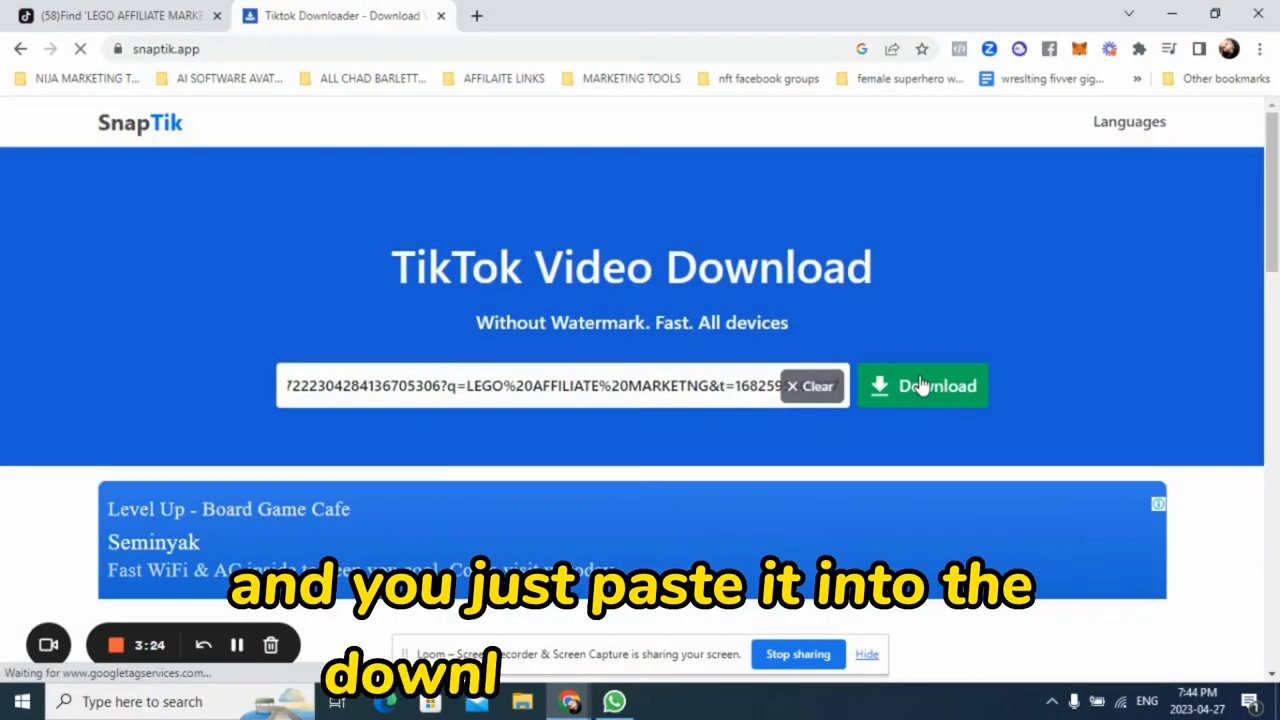
click(906, 380)
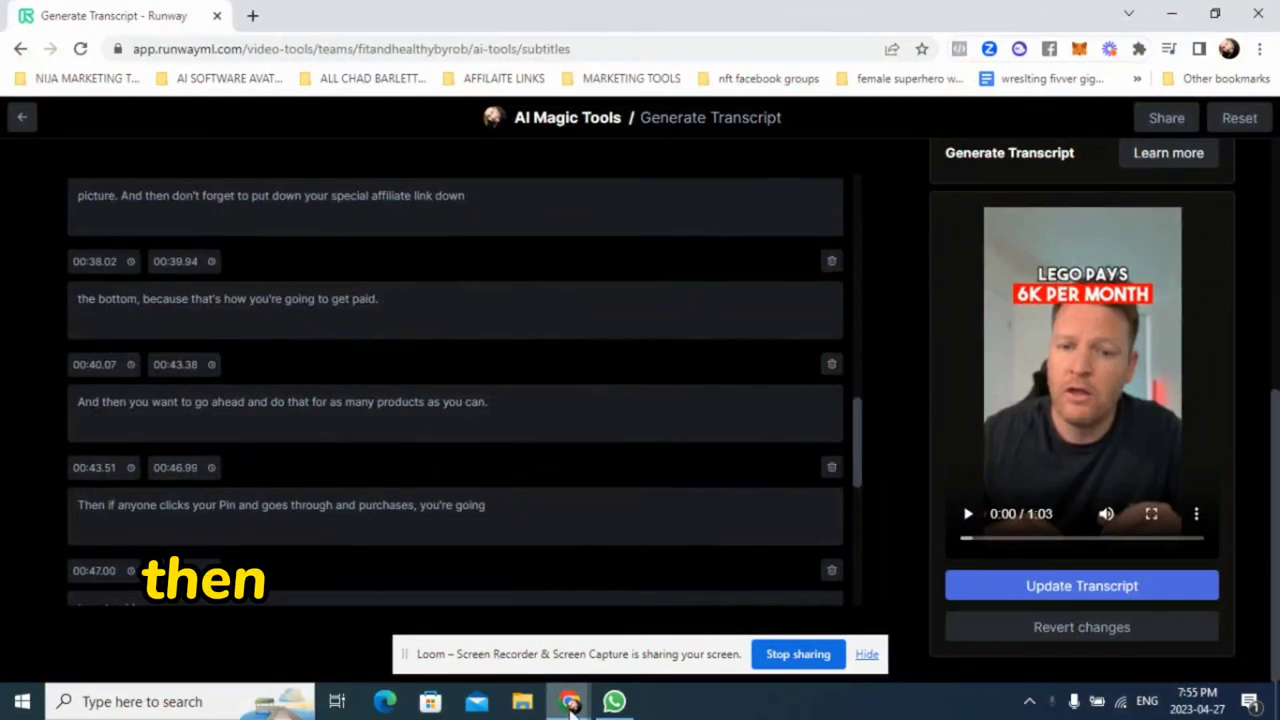
Step: Select the video's URL and open a new Chrome window on Runway's AI Magic Tools page
scroll(540, 479, up, 15)
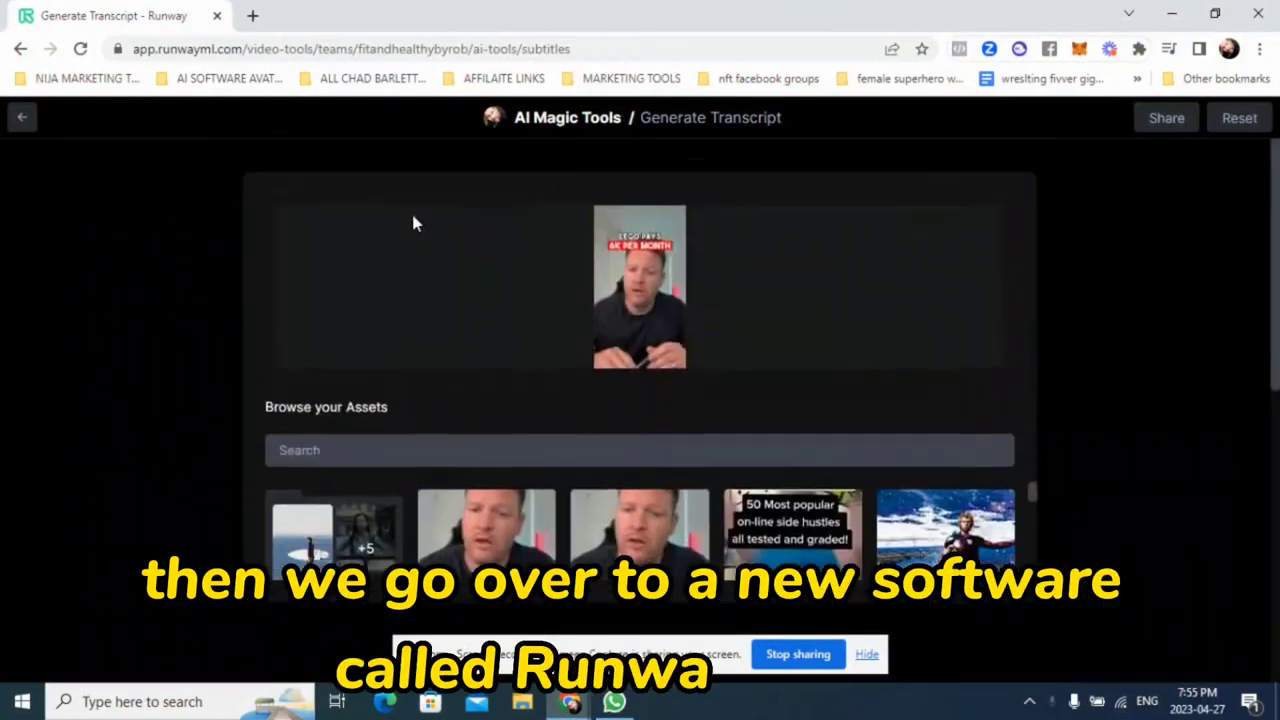
click(136, 49)
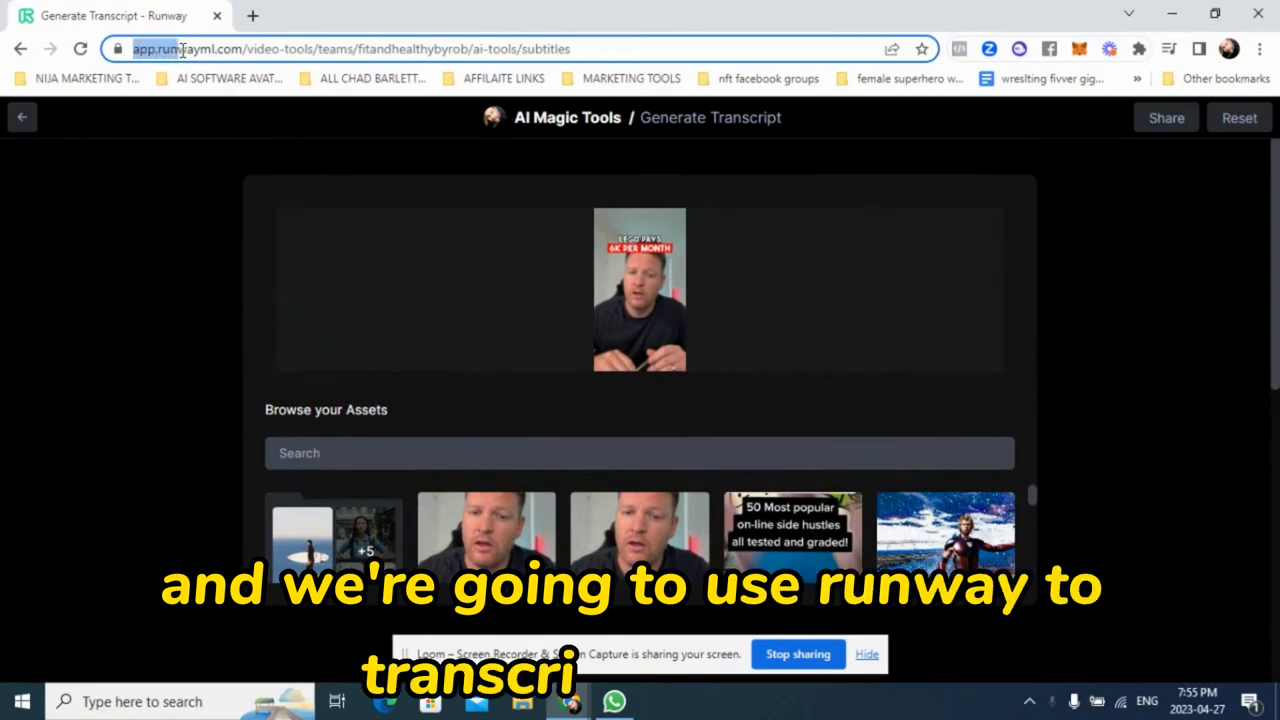
drag(230, 53, 242, 50)
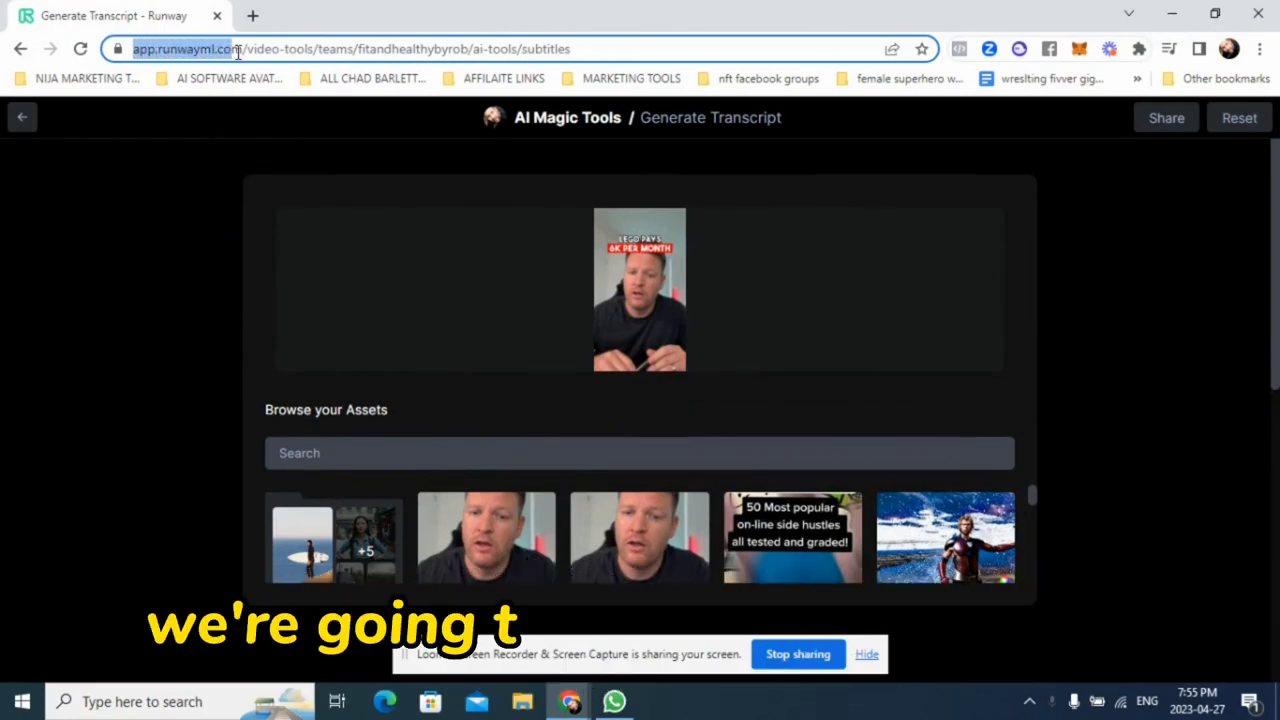
right_click(572, 704)
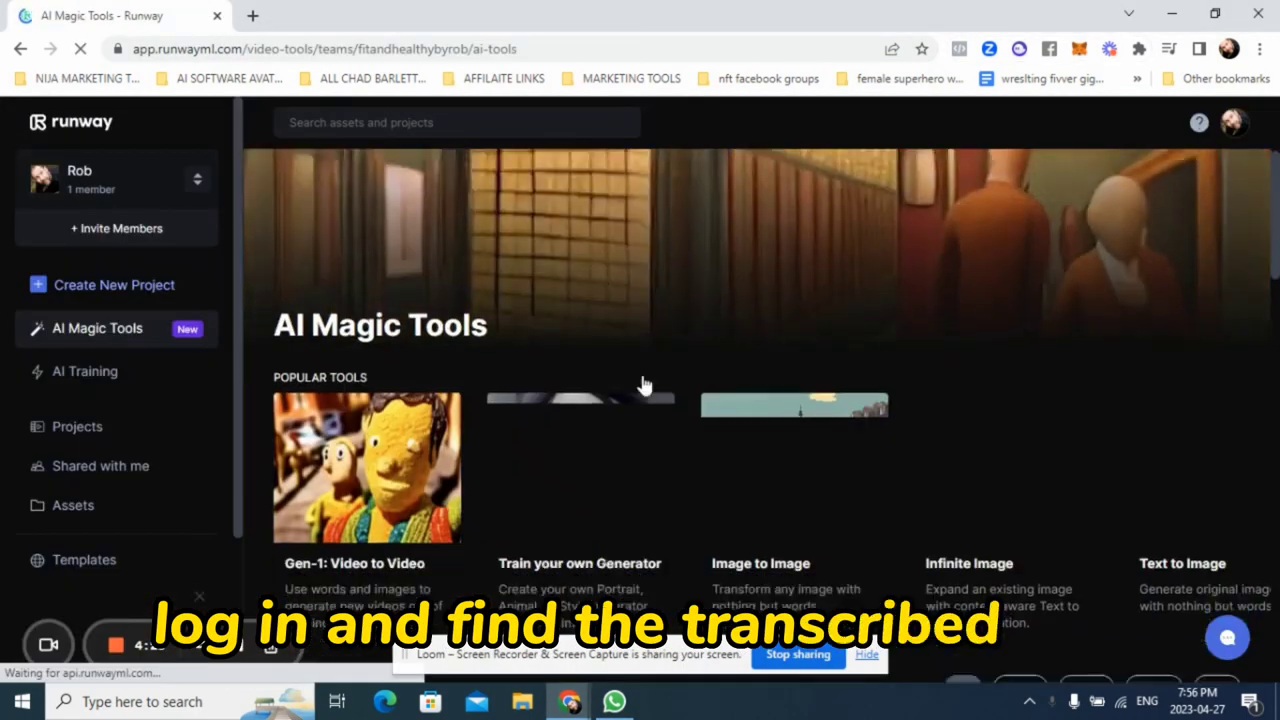
scroll(648, 400, down, 7)
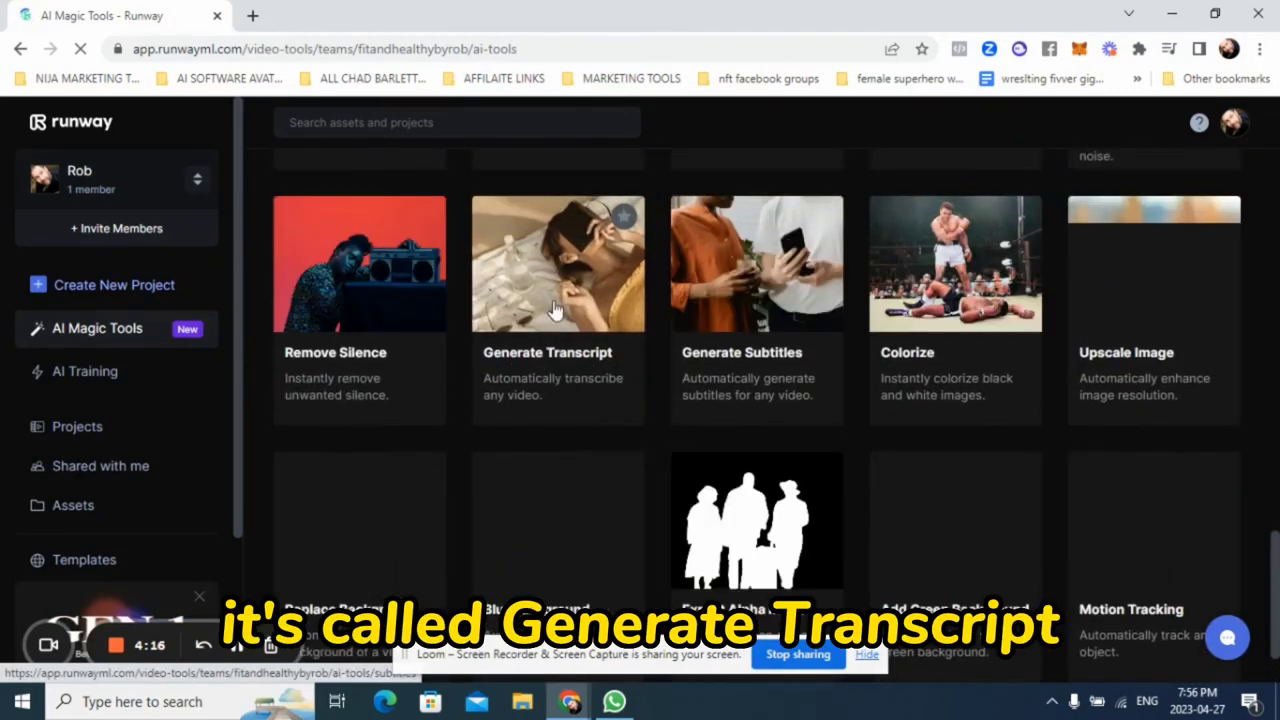
Step: Open Generate Transcript and update the transcript for the LEGO video
click(519, 358)
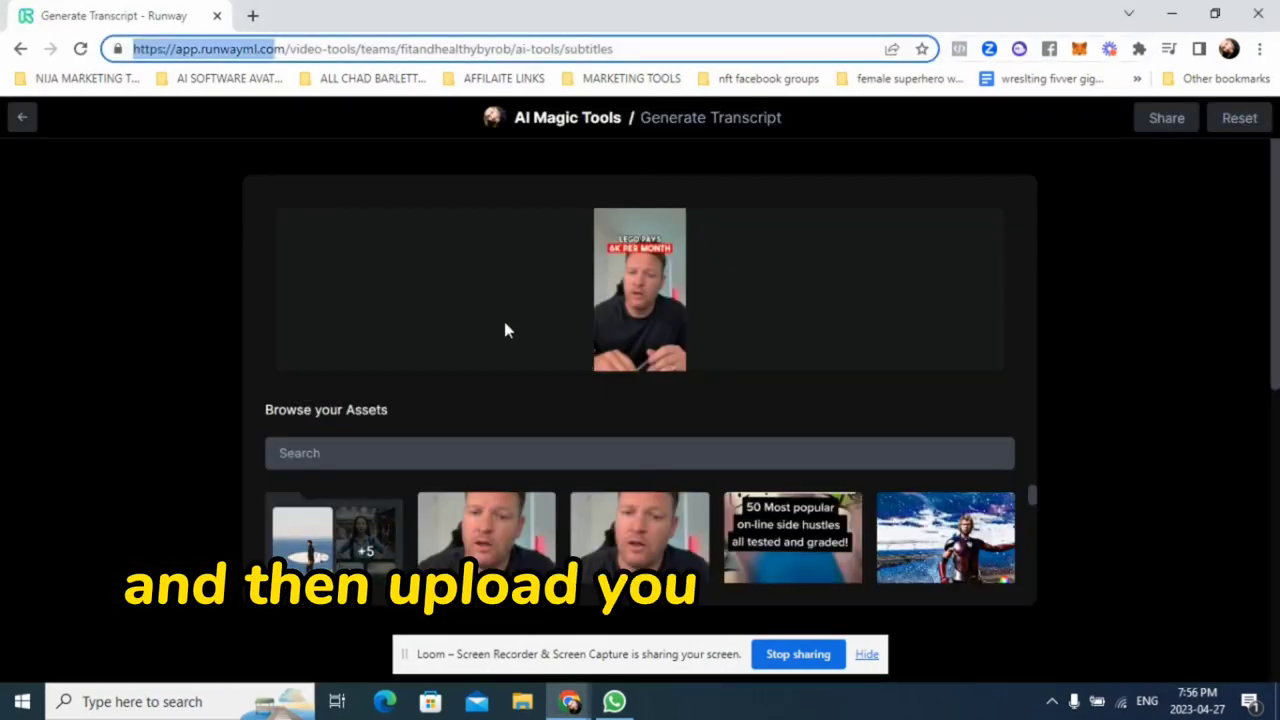
scroll(623, 466, down, 4)
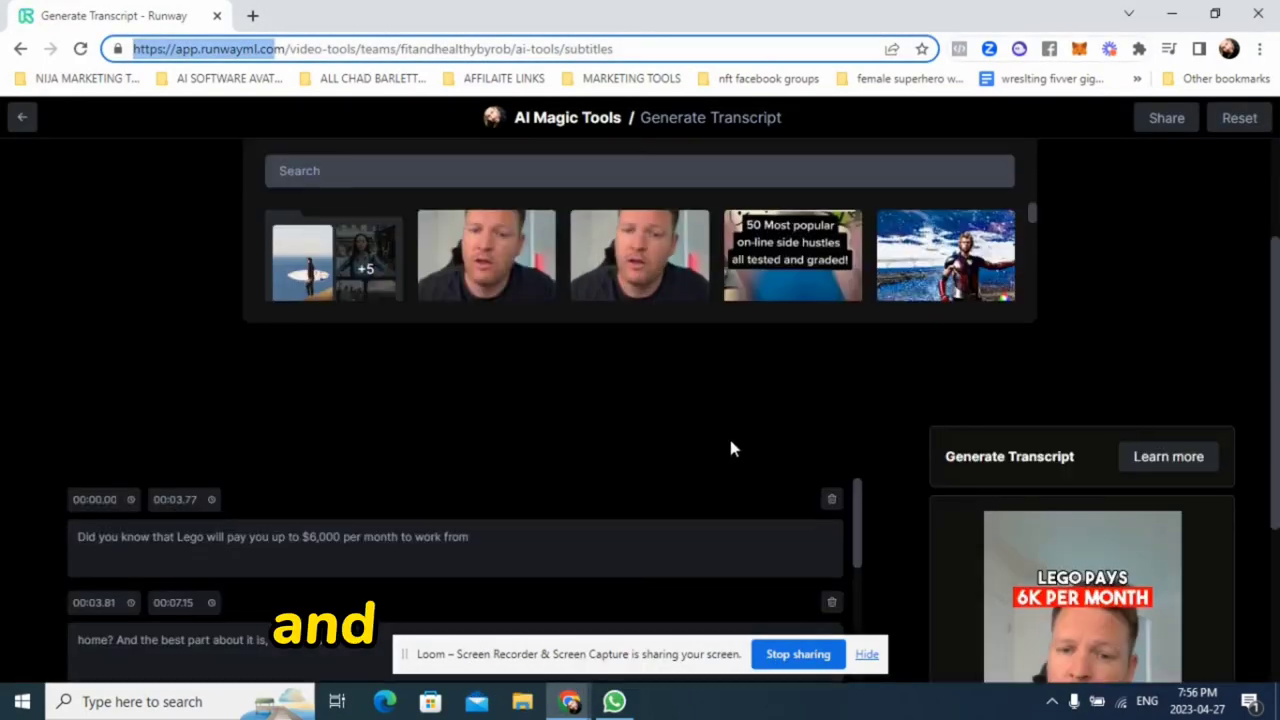
scroll(780, 449, up, 2)
scroll(780, 386, down, 4)
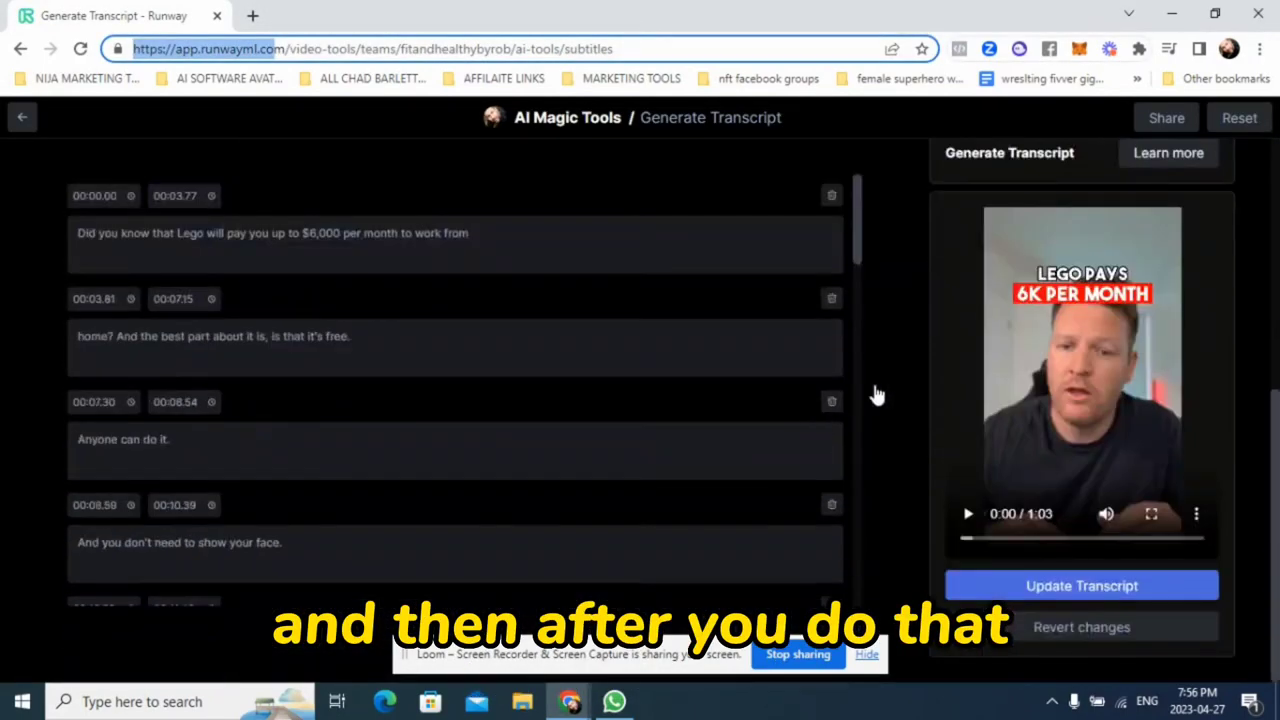
click(1020, 592)
Step: Select the first transcript line, 'Did you know that Lego…', and switch to Google Docs
scroll(432, 410, down, 4)
scroll(435, 430, down, 8)
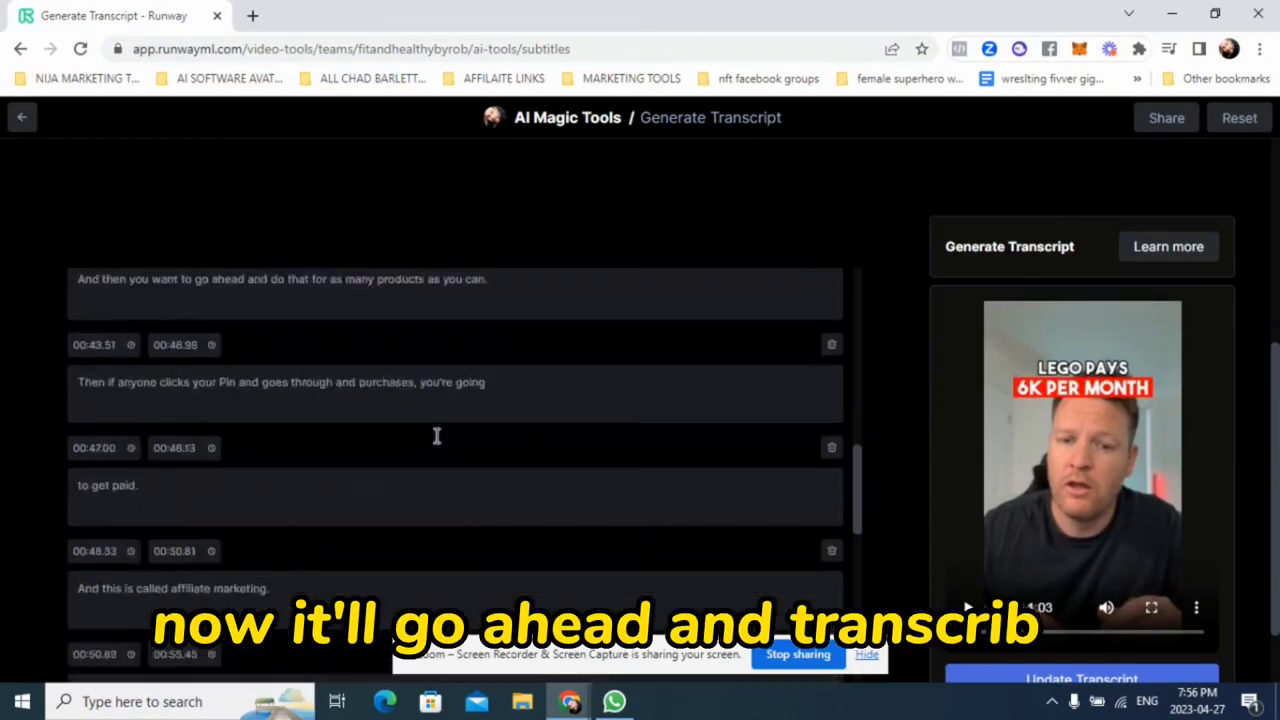
scroll(440, 457, up, 10)
scroll(432, 450, up, 4)
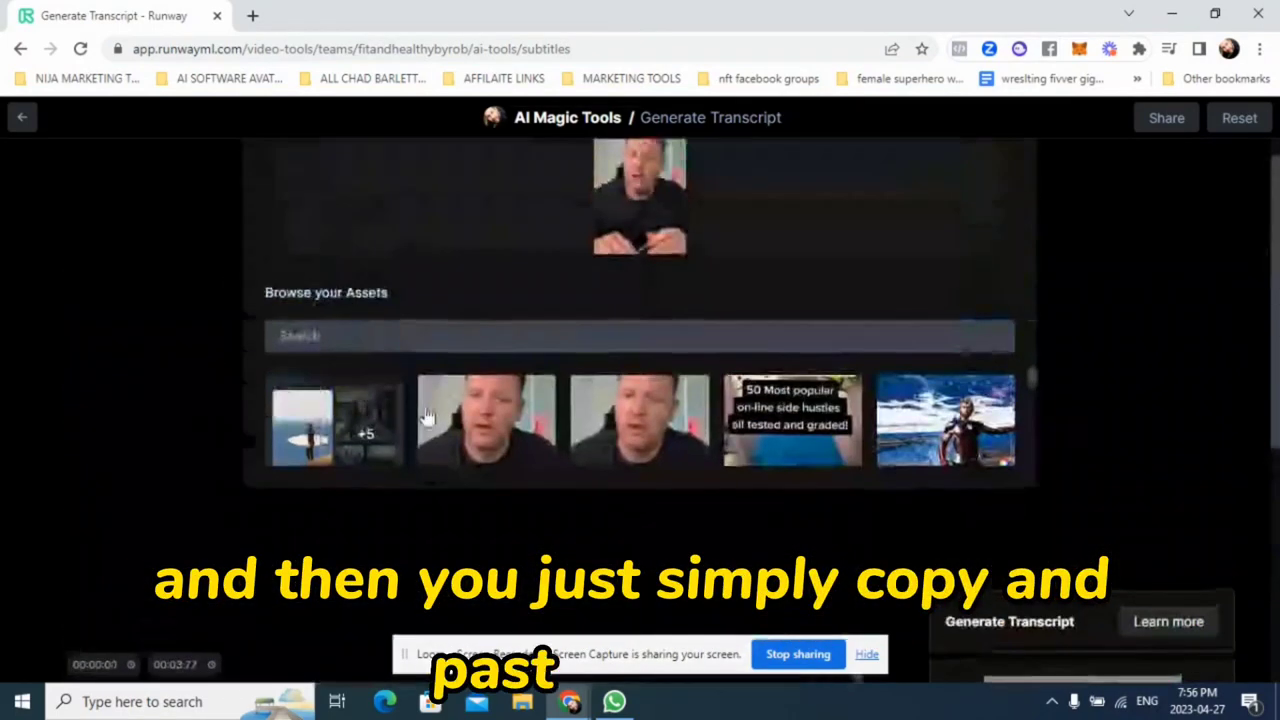
key(ctrl+a)
scroll(1090, 392, down, 4)
scroll(455, 353, up, 2)
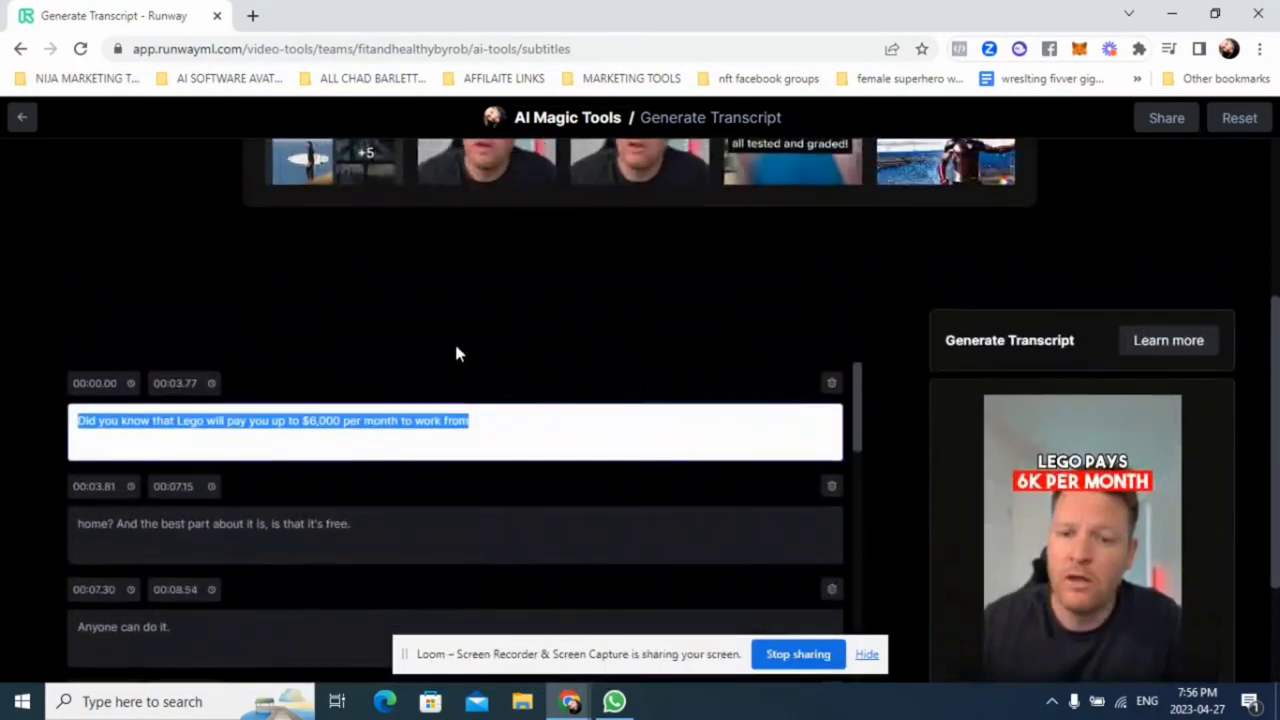
click(486, 446)
drag(498, 426, 124, 439)
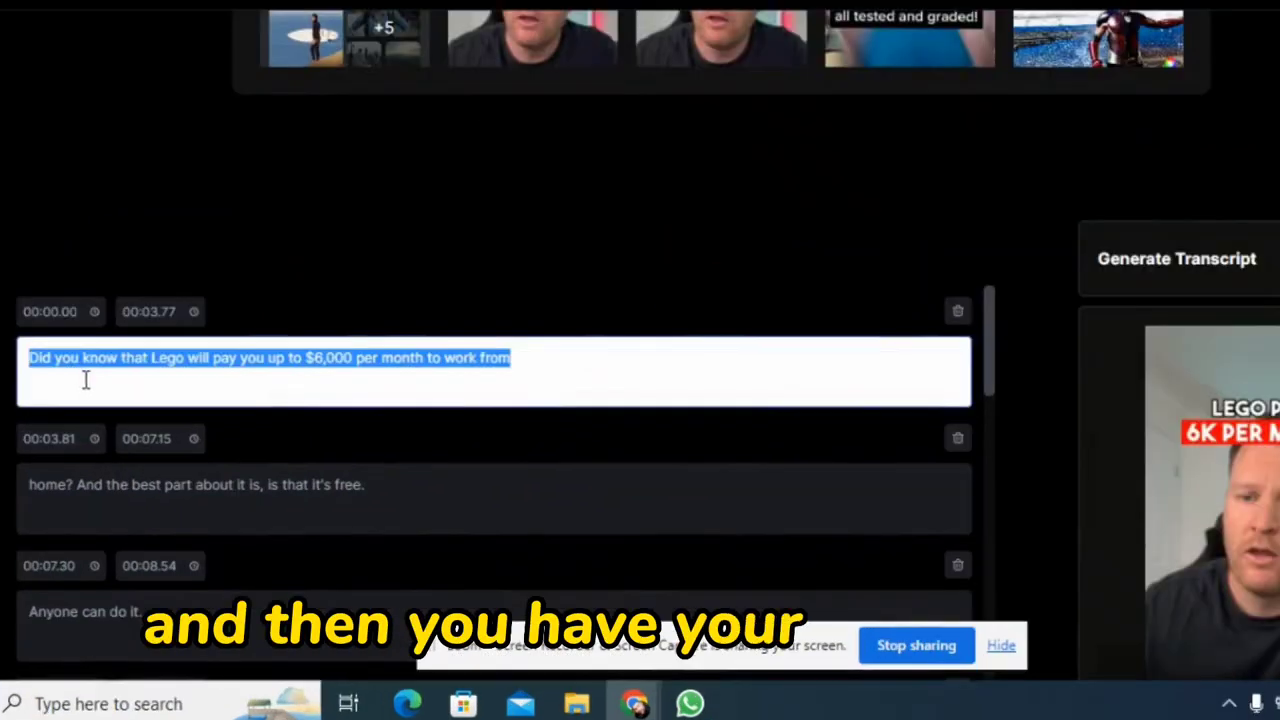
key(alt+Tab)
key(alt+Tab)
key(alt+Tab)
key(alt+Tab)
key(alt+Tab)
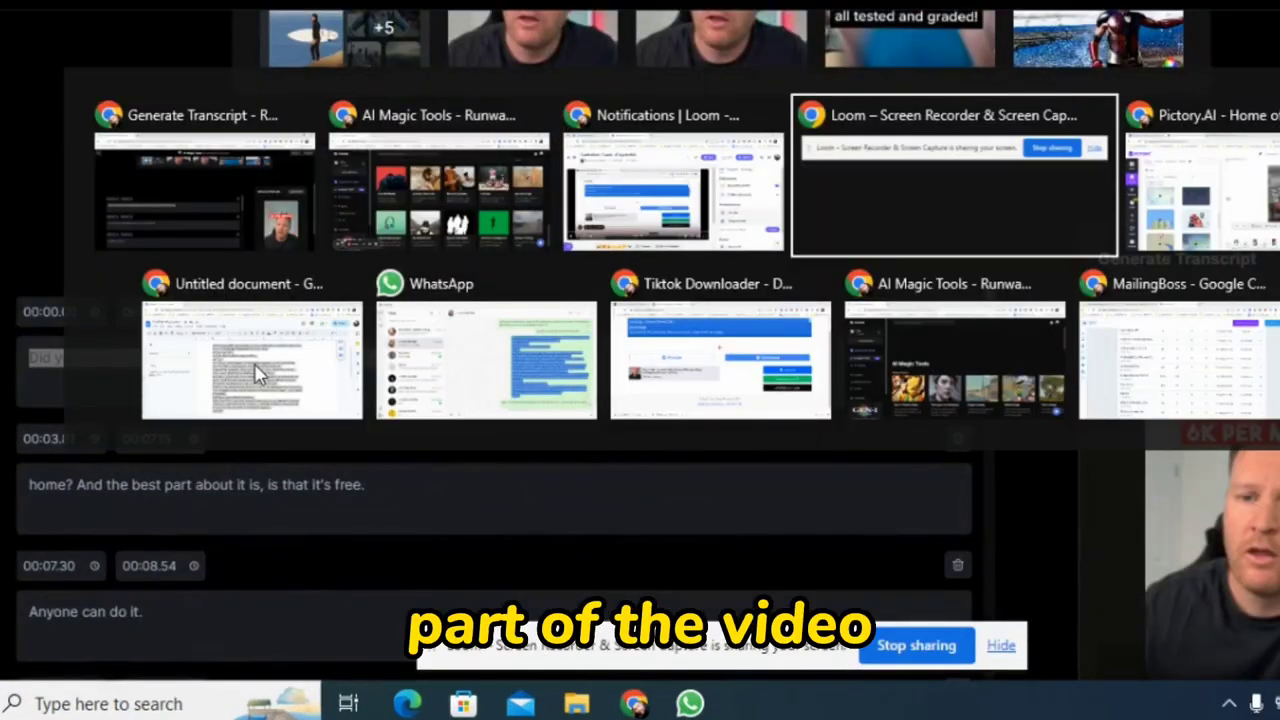
Step: Select the whole script in the Google Doc, from 'Did you know that Lego' to 'Let's go.'
scroll(560, 360, down, 7)
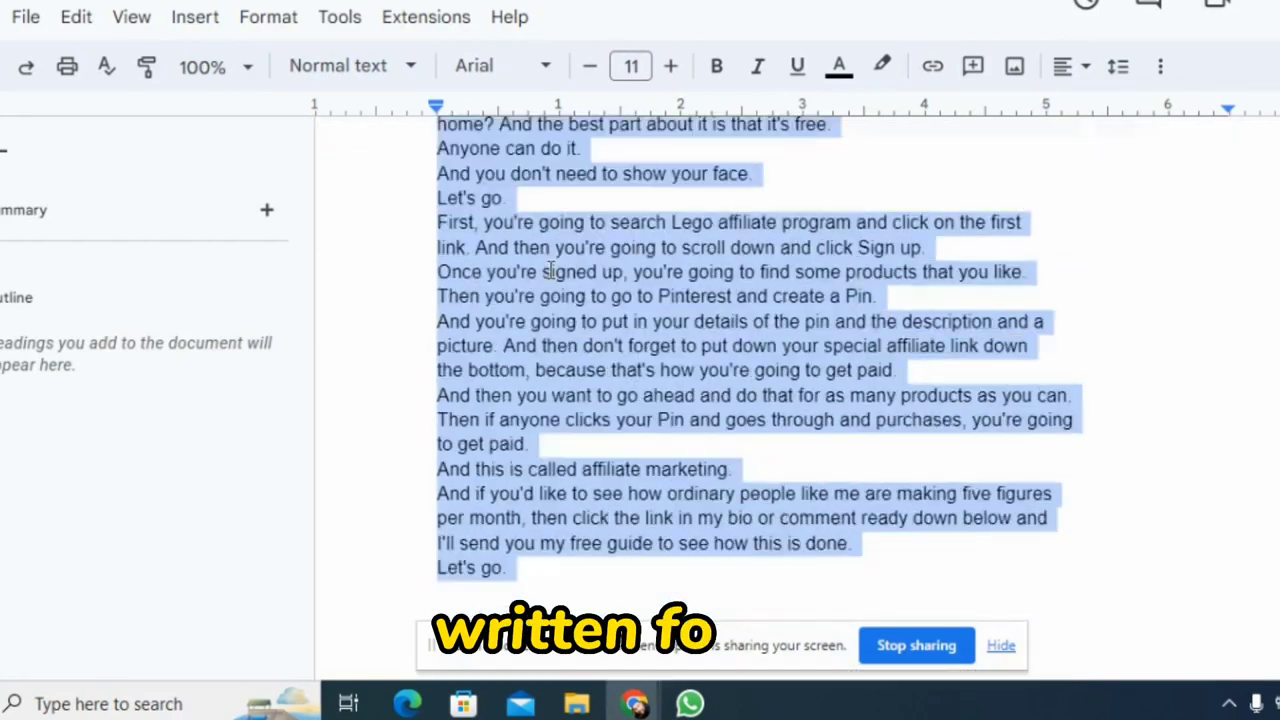
scroll(580, 355, up, 3)
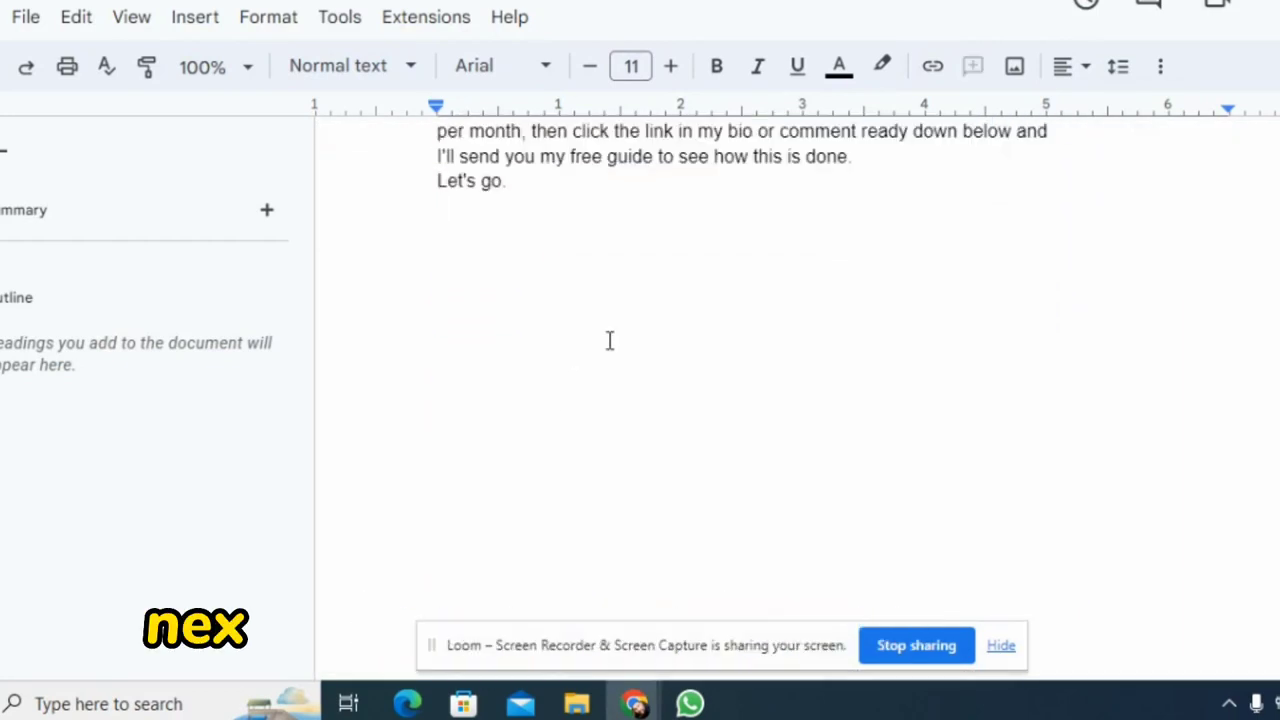
scroll(606, 337, up, 5)
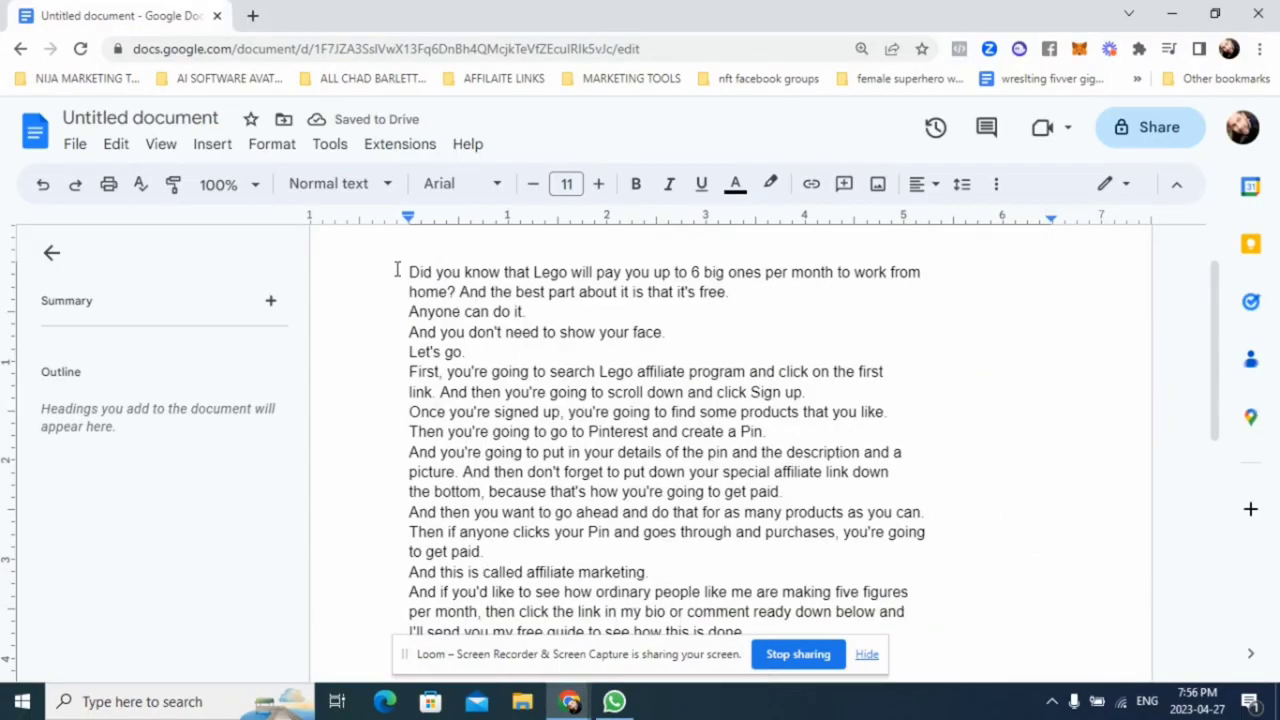
drag(421, 172, 842, 462)
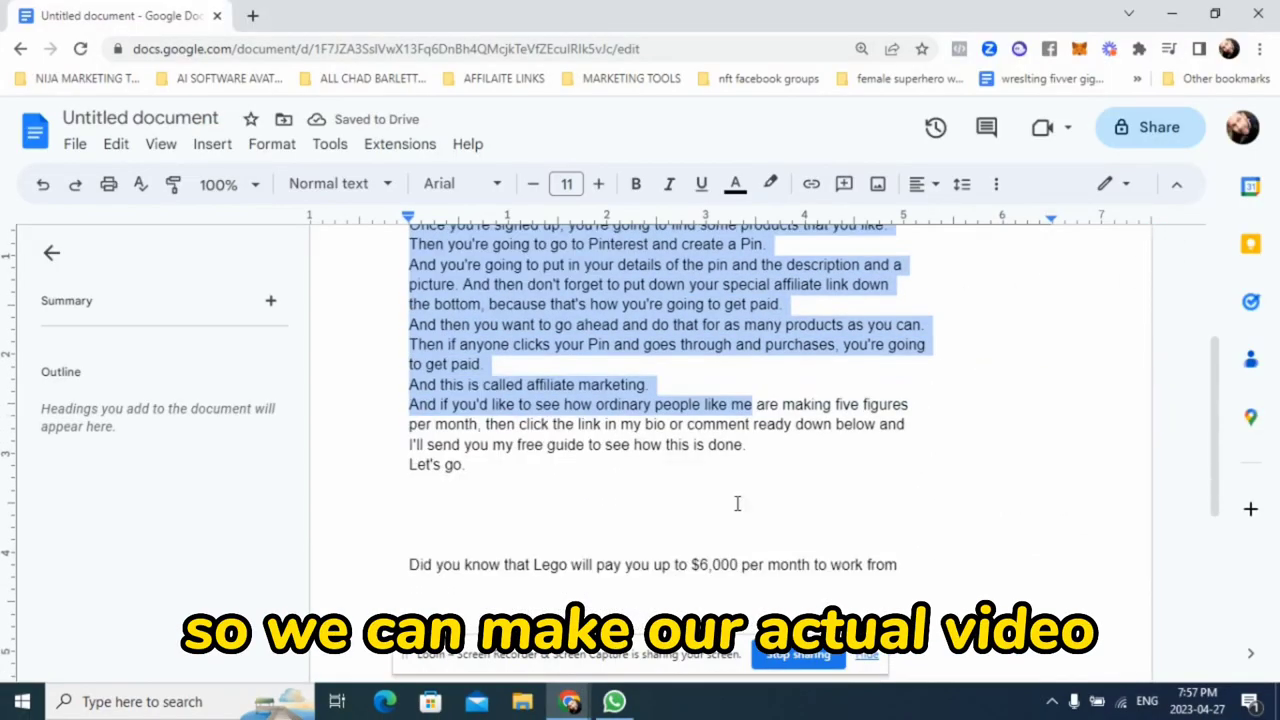
drag(737, 503, 737, 503)
scroll(730, 480, up, 3)
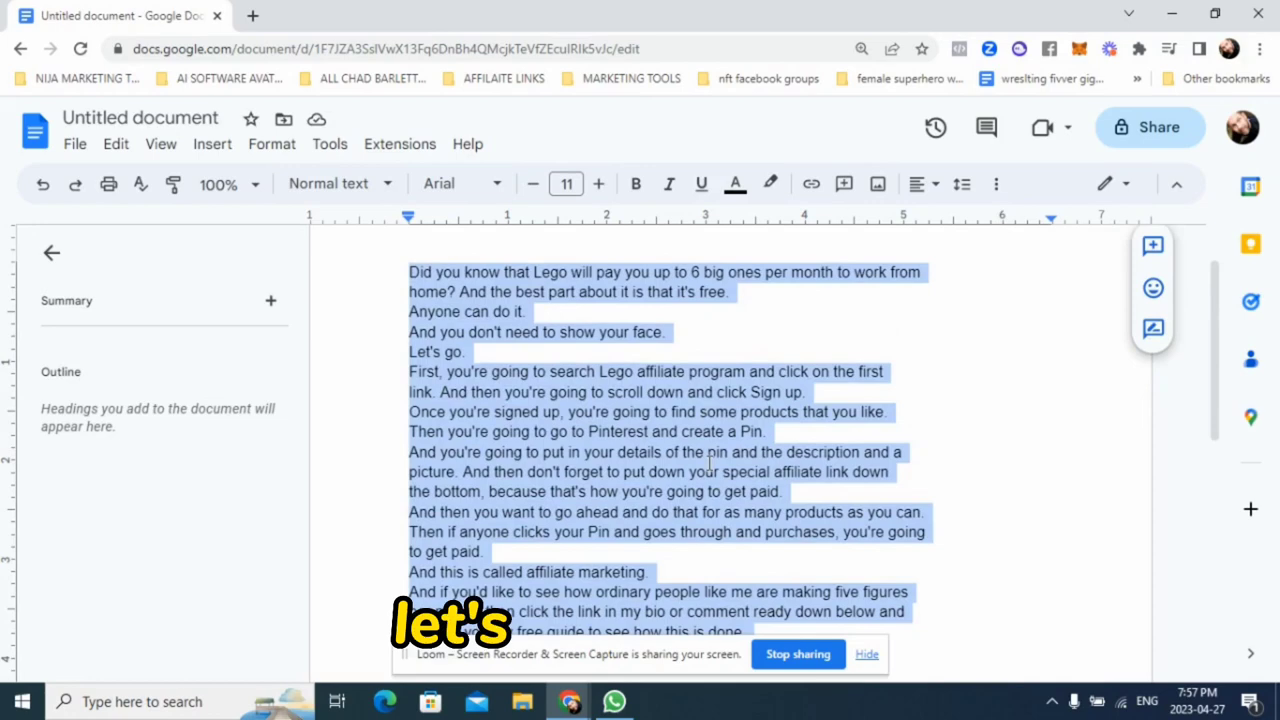
key(alt+Tab)
key(alt+Tab)
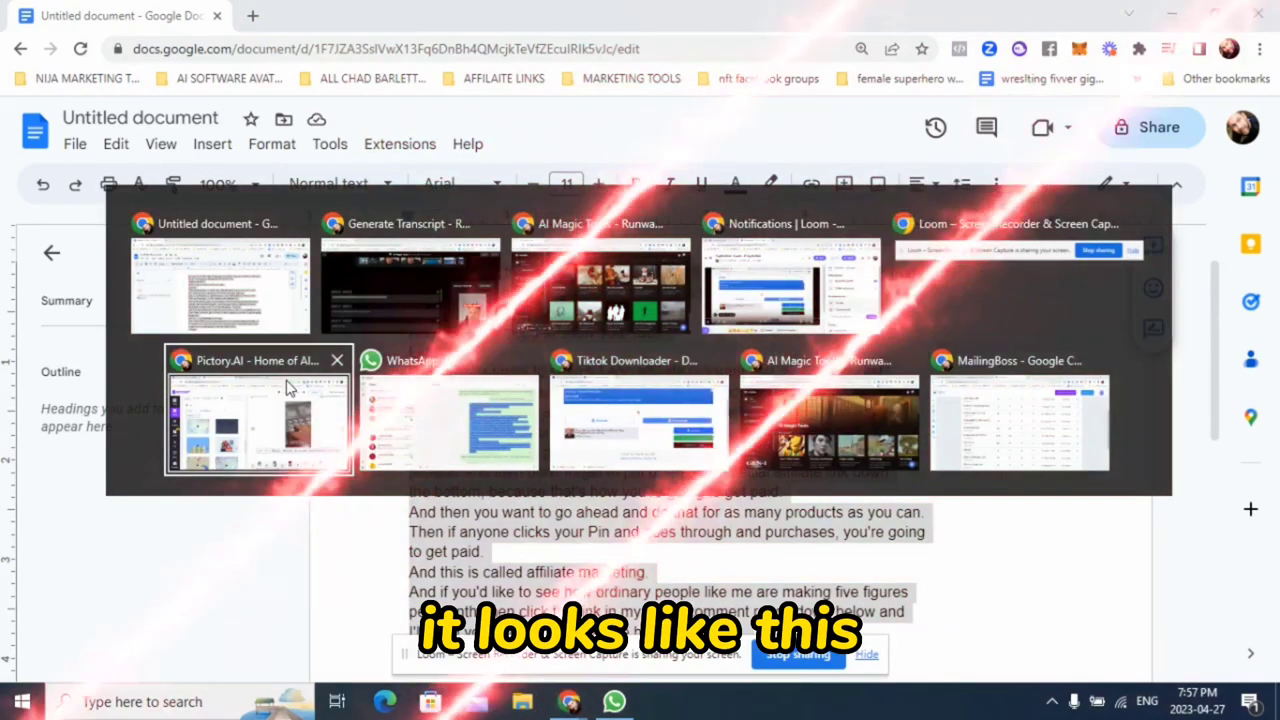
Step: Paste the LEGO script into a new Pictory Script to Video project
click(245, 445)
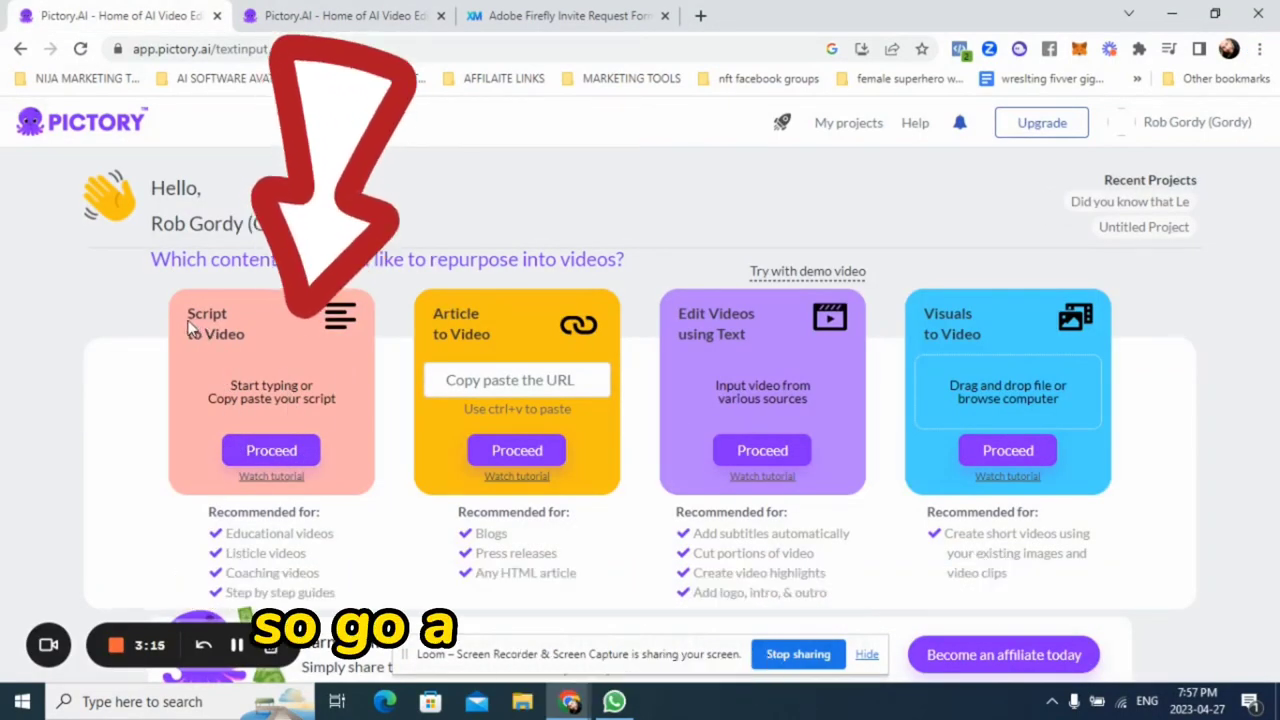
click(271, 451)
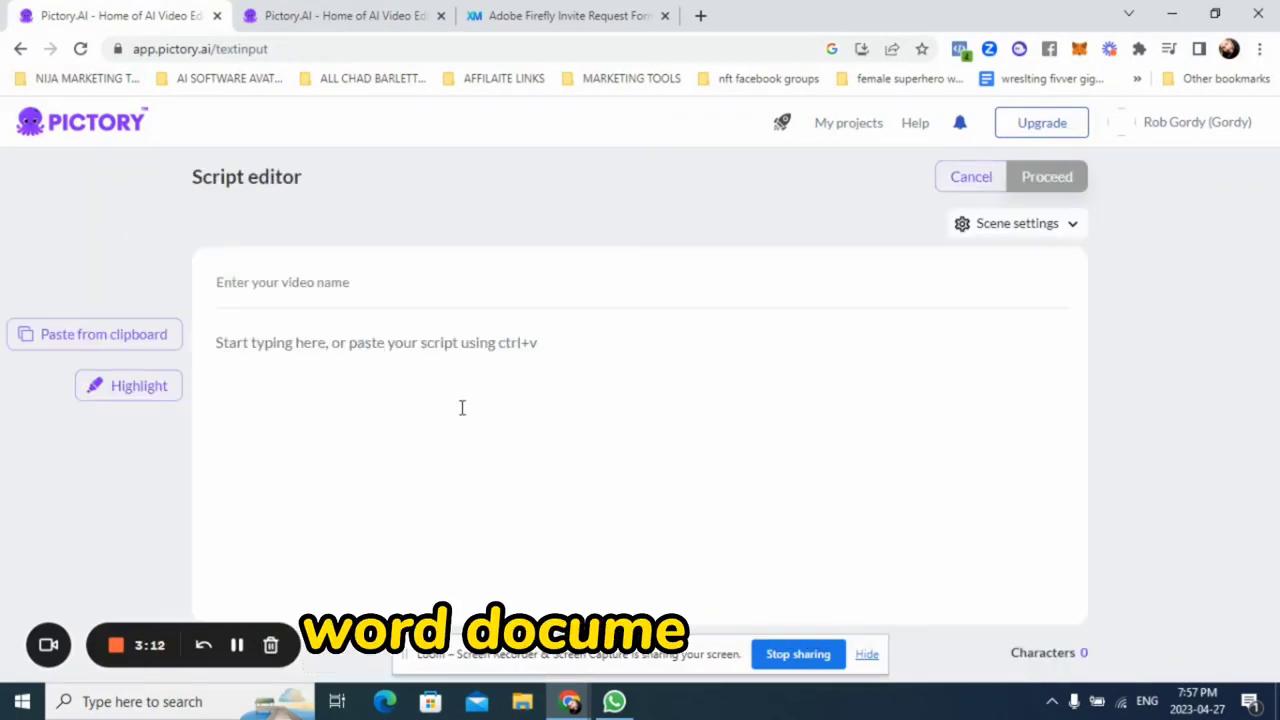
key(ctrl+v)
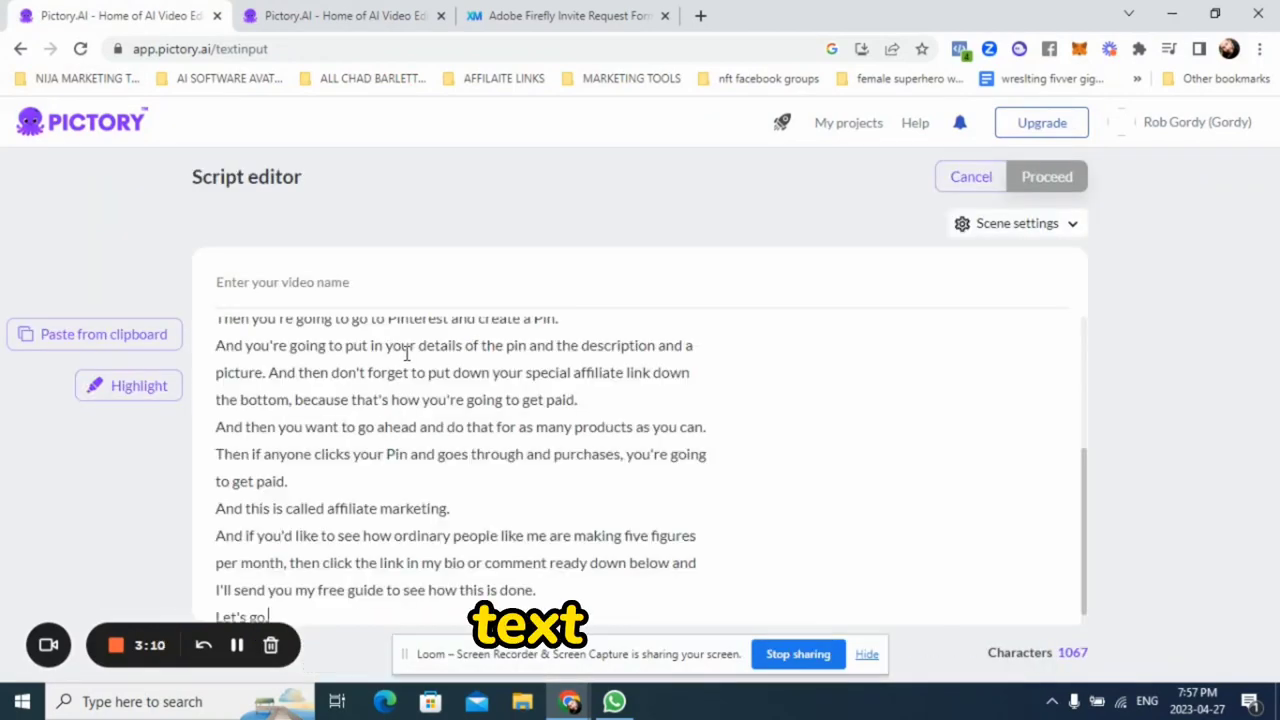
scroll(746, 494, down, 3)
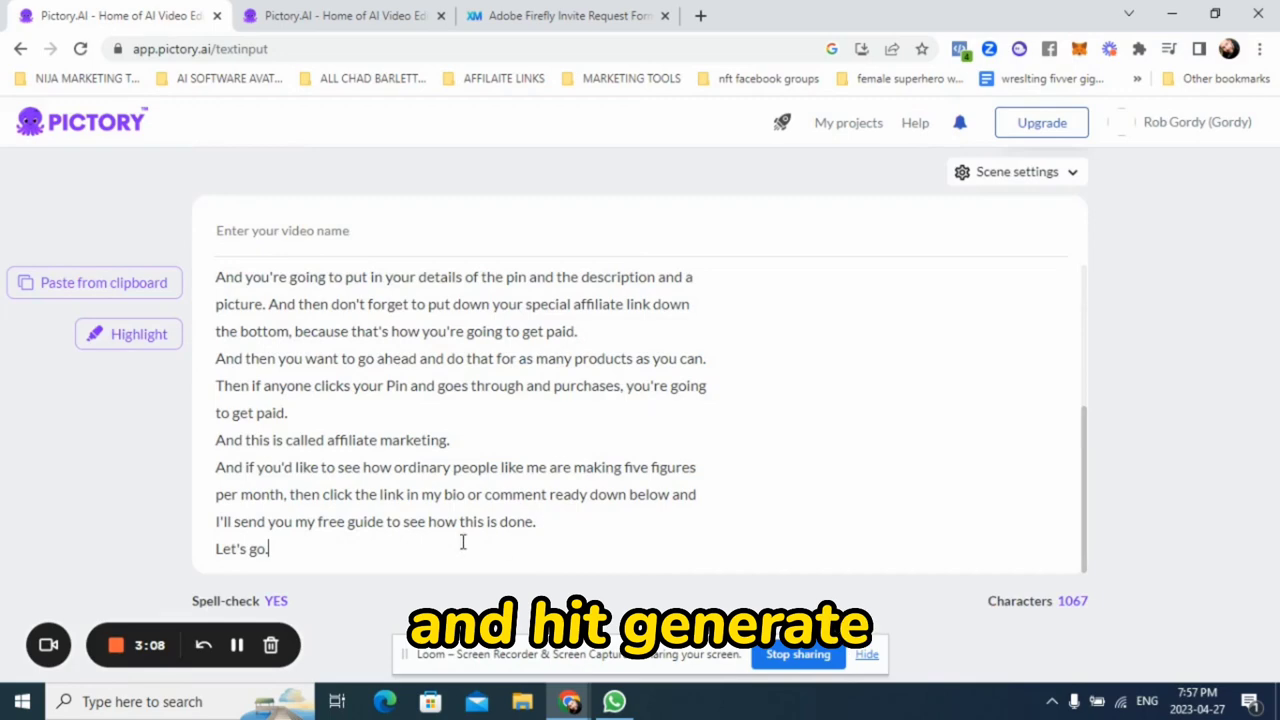
scroll(746, 511, up, 10)
Step: Generate the video storyboard from the pasted script
click(1046, 177)
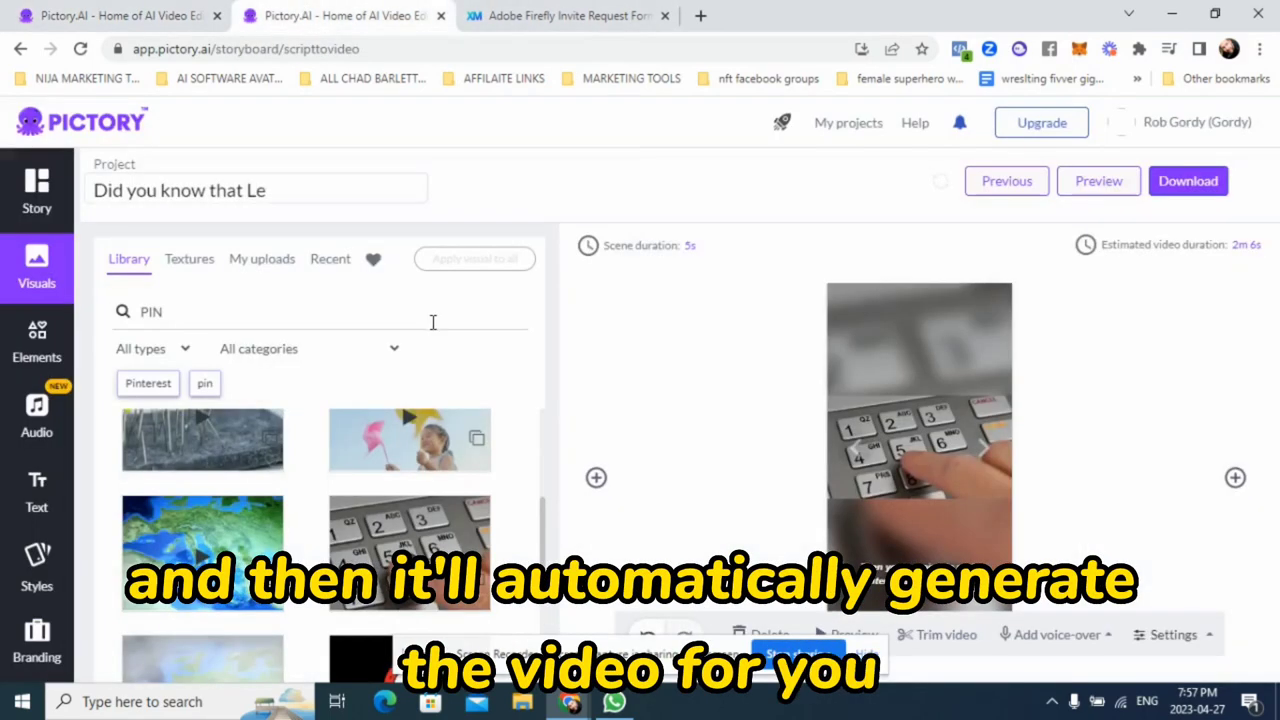
scroll(896, 465, down, 2)
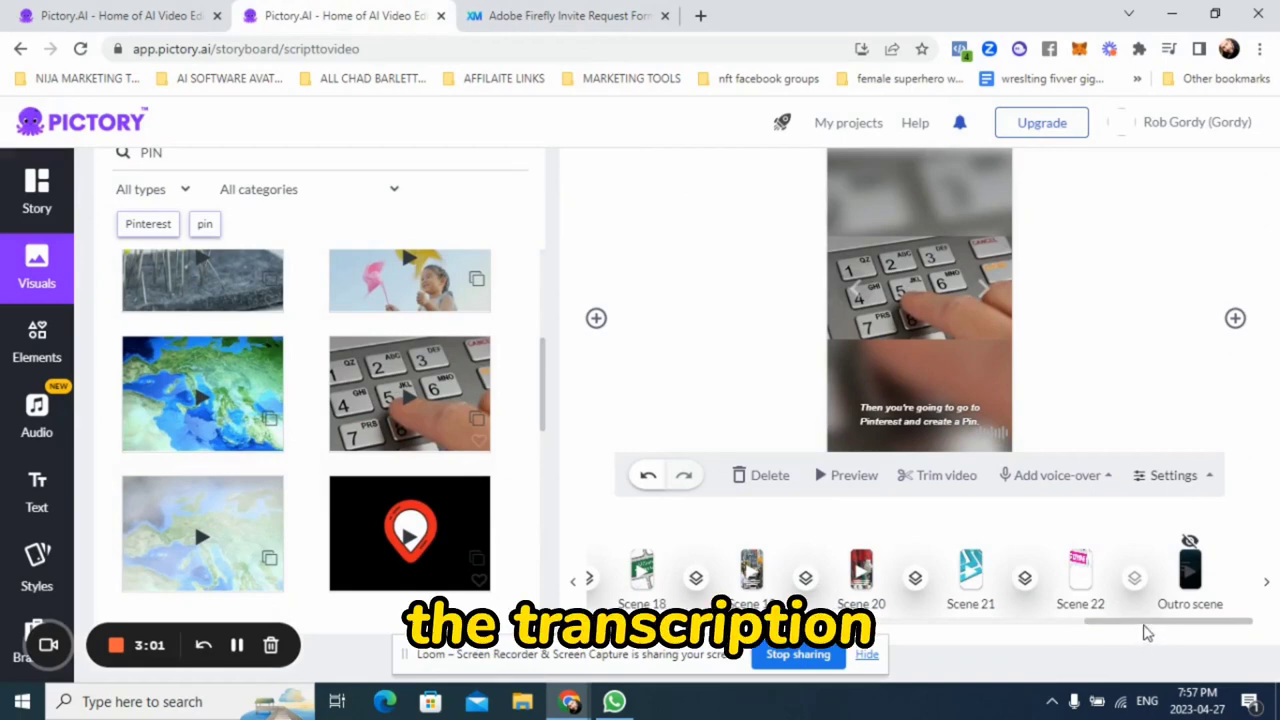
drag(1117, 632, 623, 631)
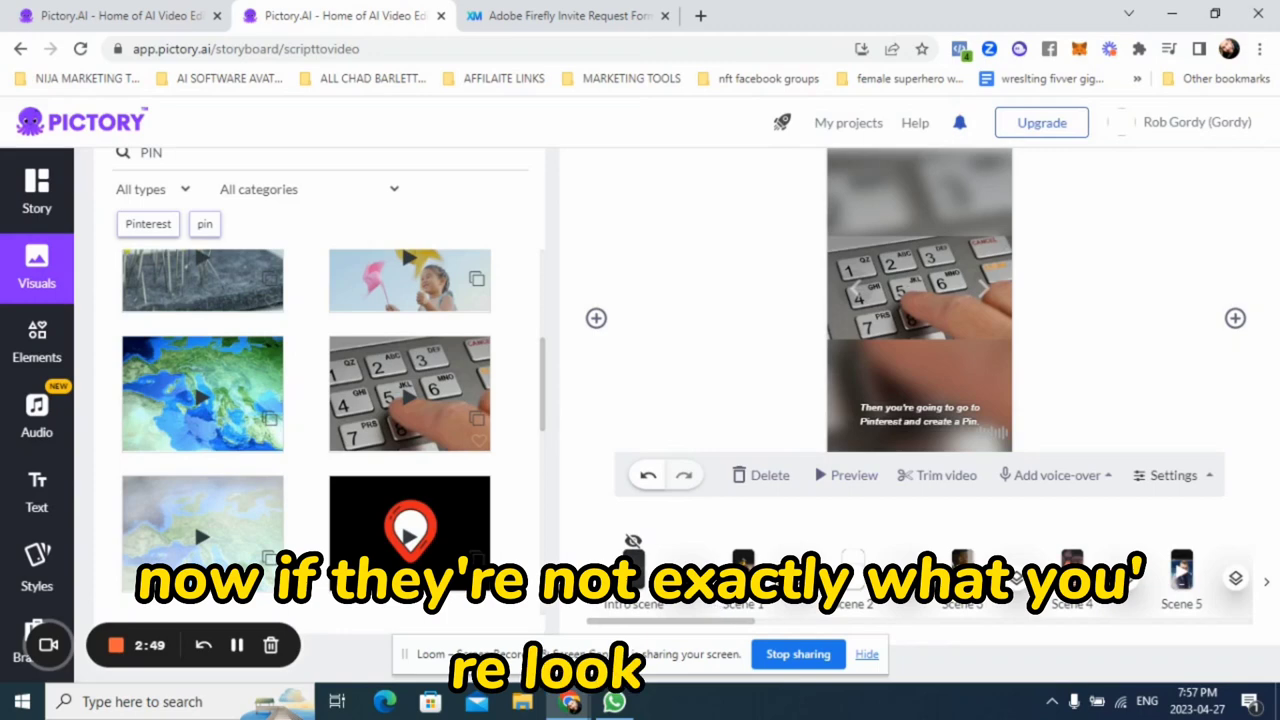
Step: Open Scene 1, the Lego minifigures clip captioned 'Did you know that Lego will pay you'
click(745, 562)
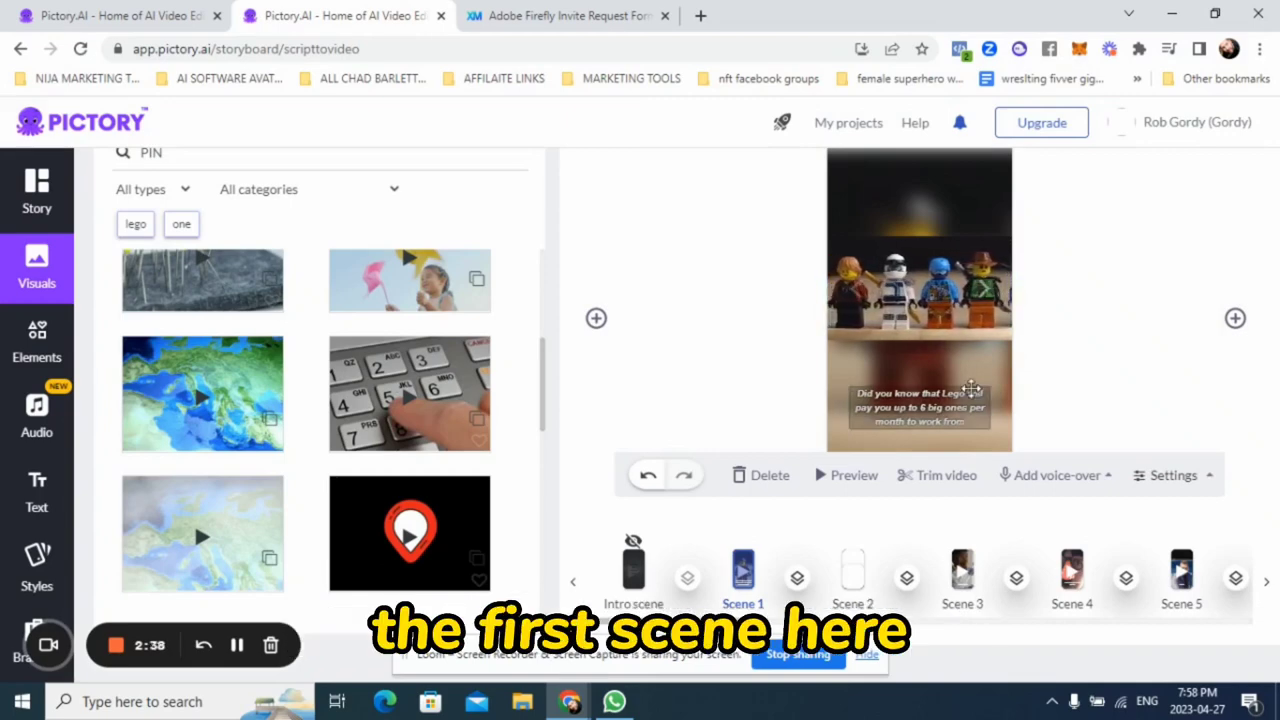
scroll(300, 390, up, 3)
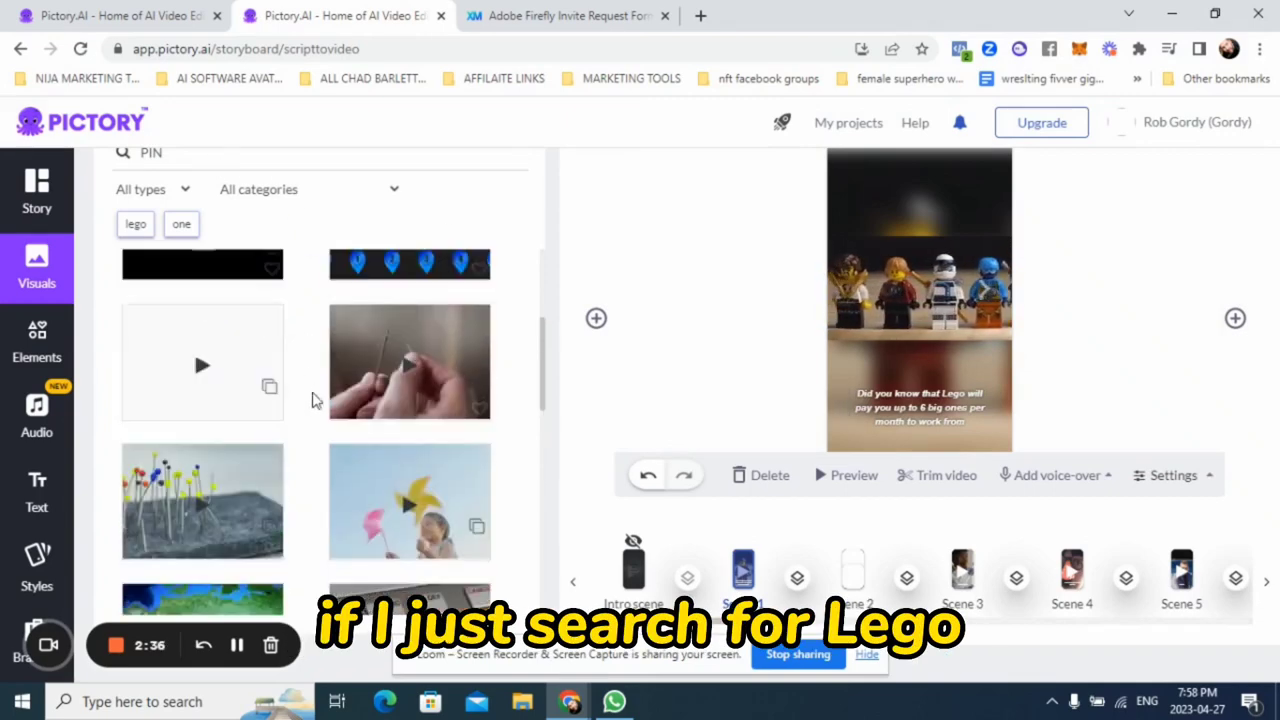
scroll(312, 400, up, 6)
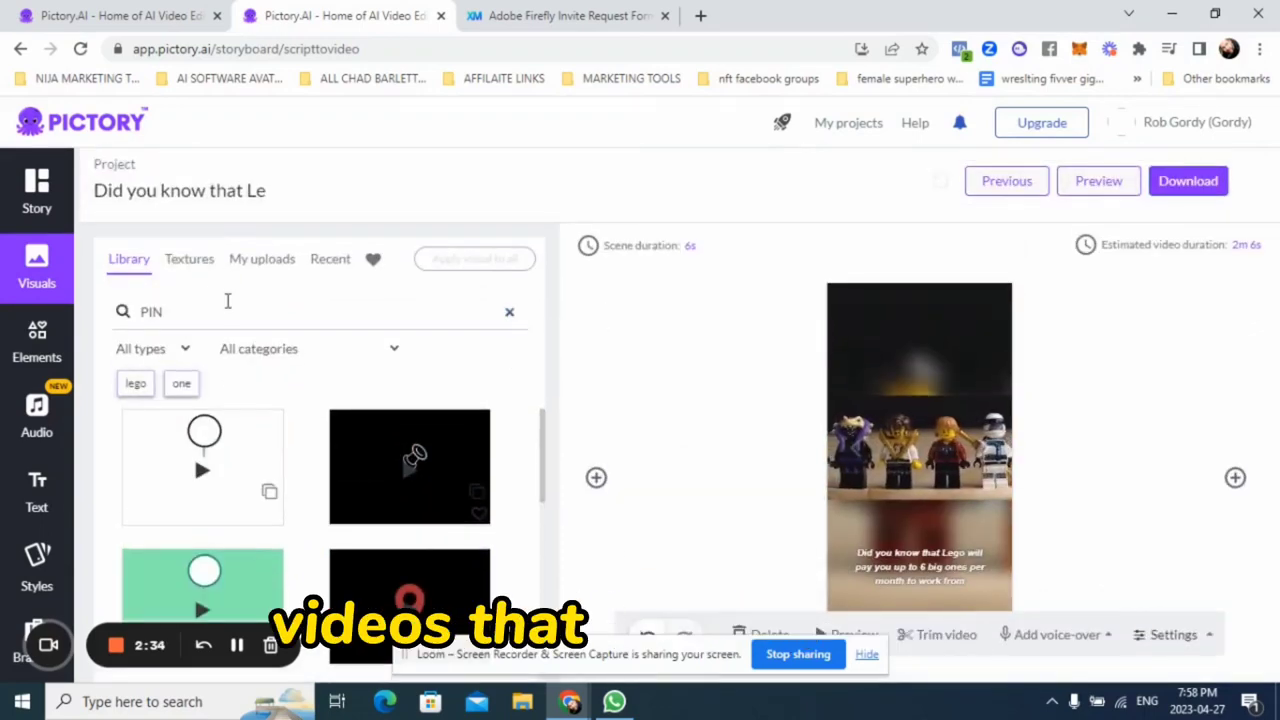
click(227, 301)
Step: Search stock visuals for LEGO and use the LEGO store window clip for Scene 1
key(BackSpace)
key(BackSpace)
key(BackSpace)
text(LEGO)
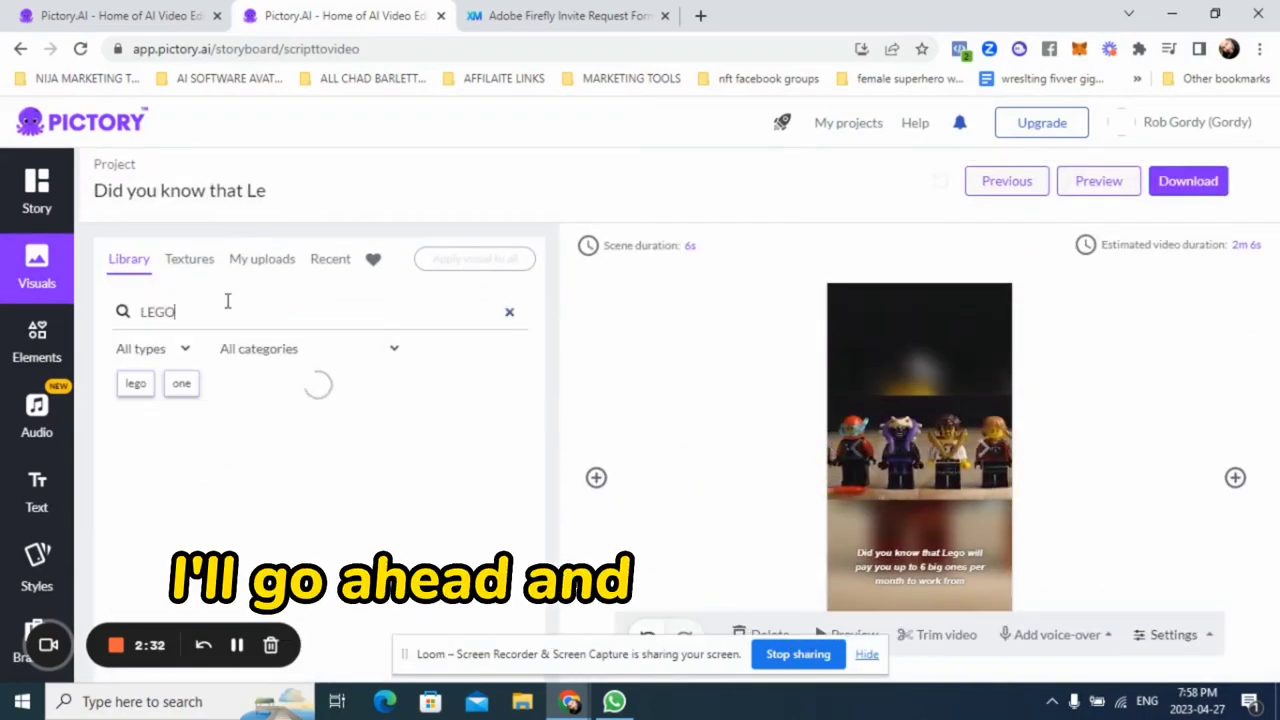
key(Return)
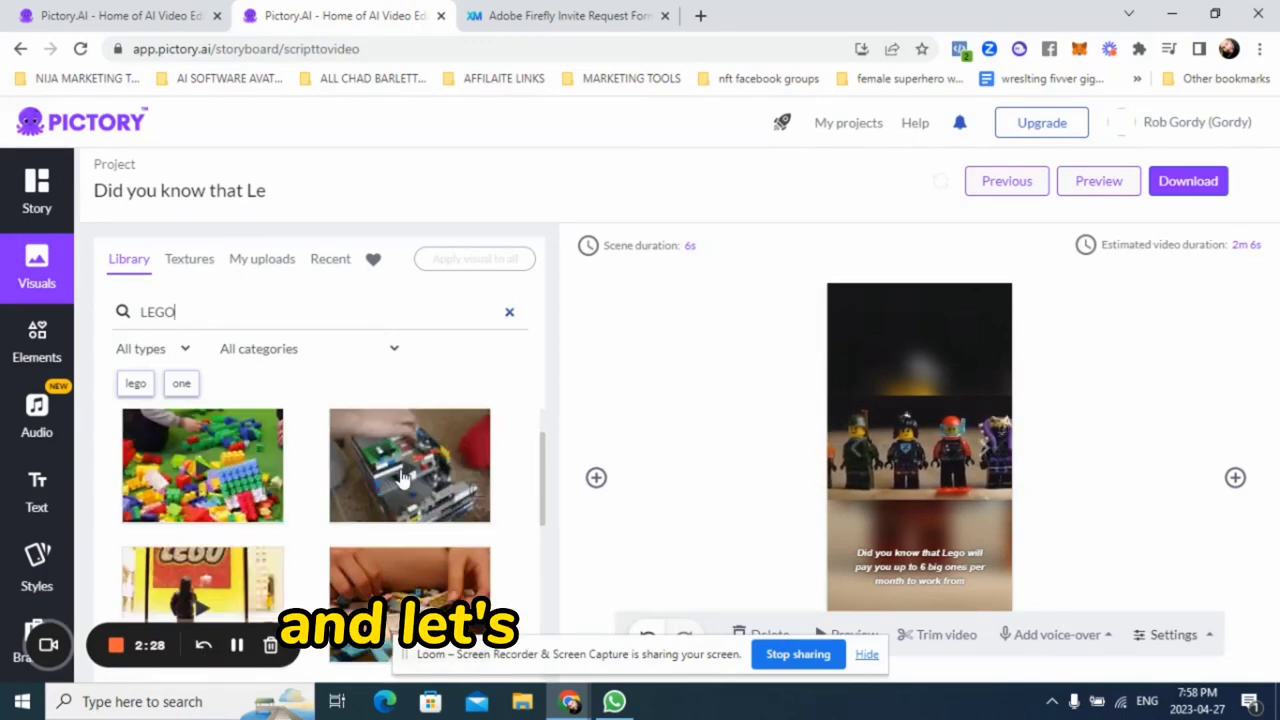
scroll(200, 430, down, 2)
click(195, 420)
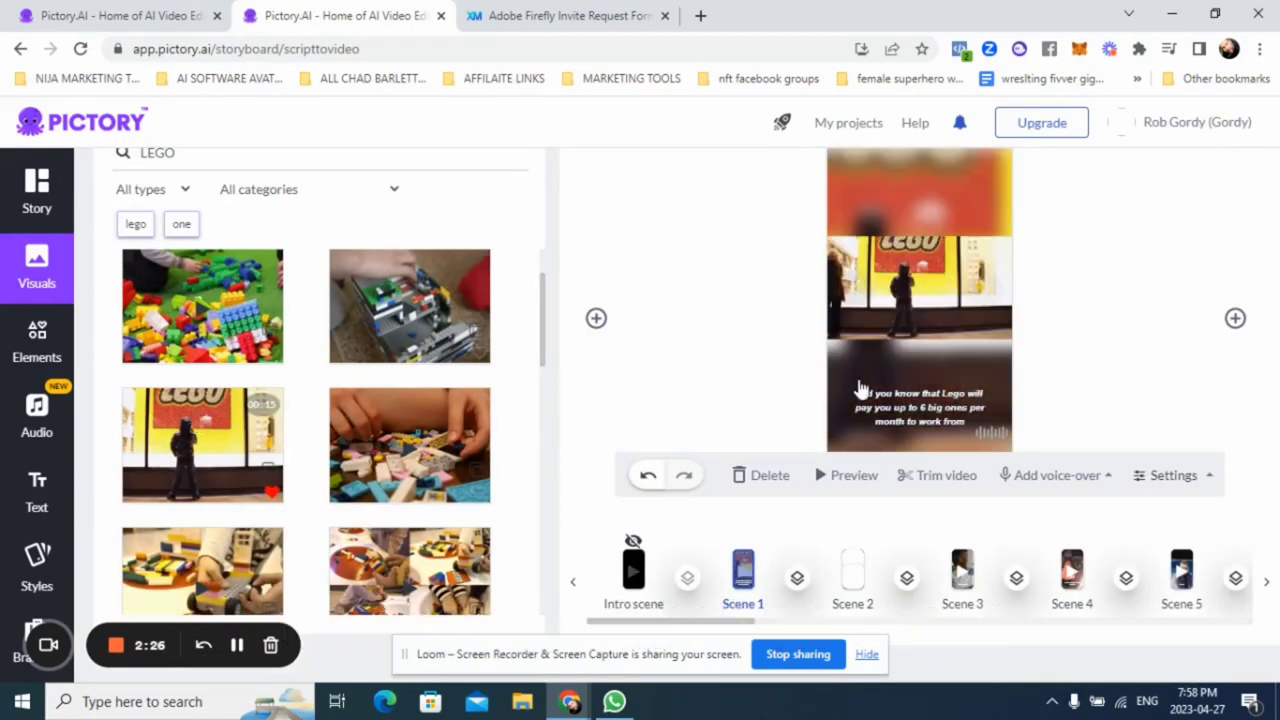
click(1166, 482)
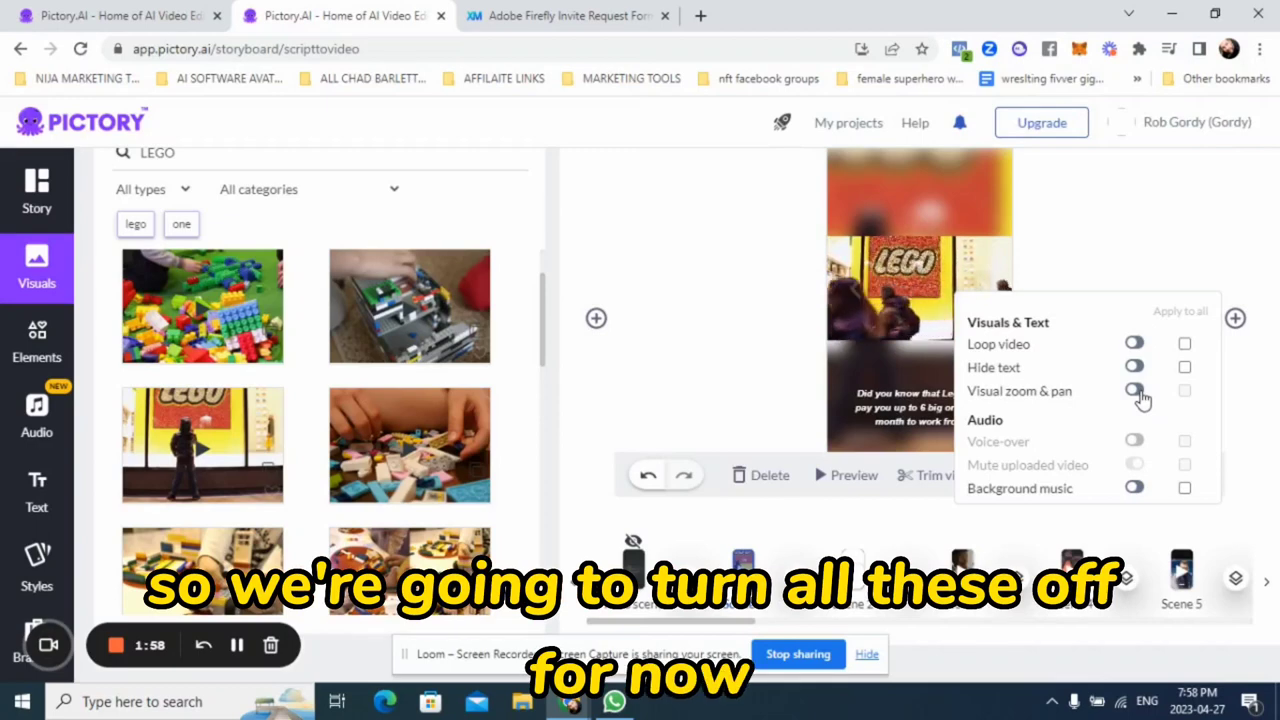
Step: Turn off visual zoom & pan and hide the caption text on the LEGO store scene
click(880, 218)
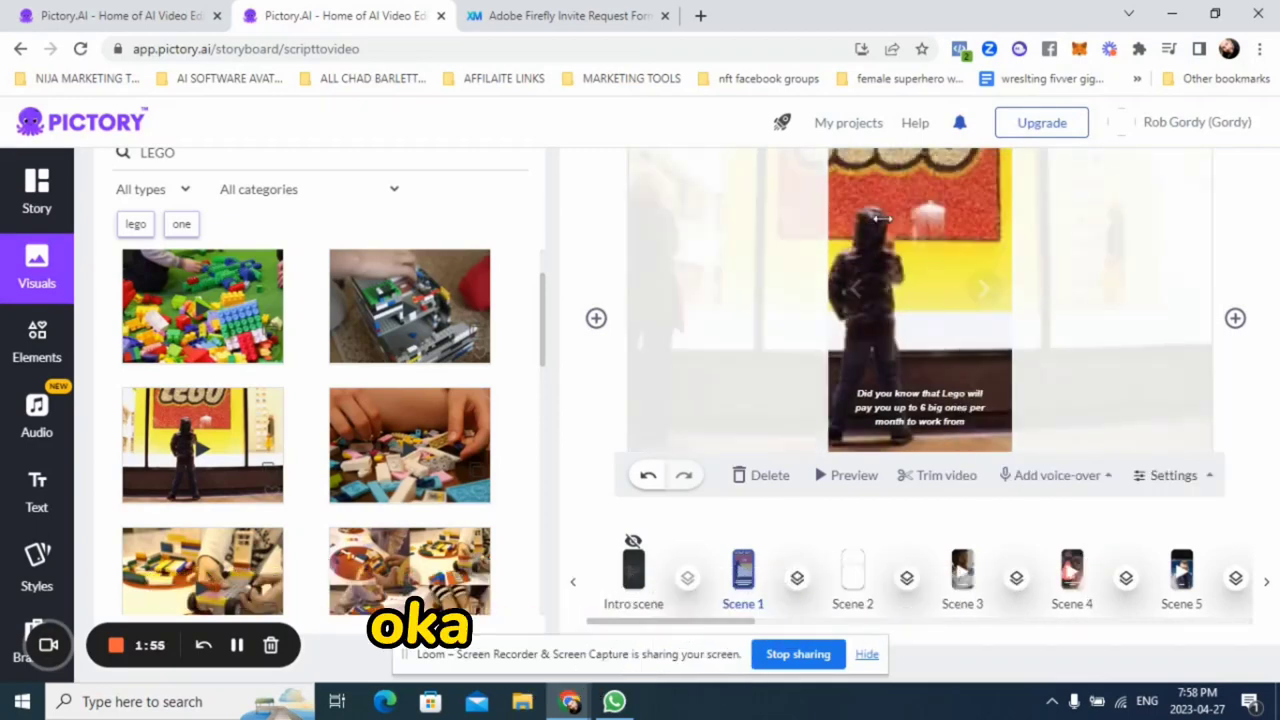
click(1172, 475)
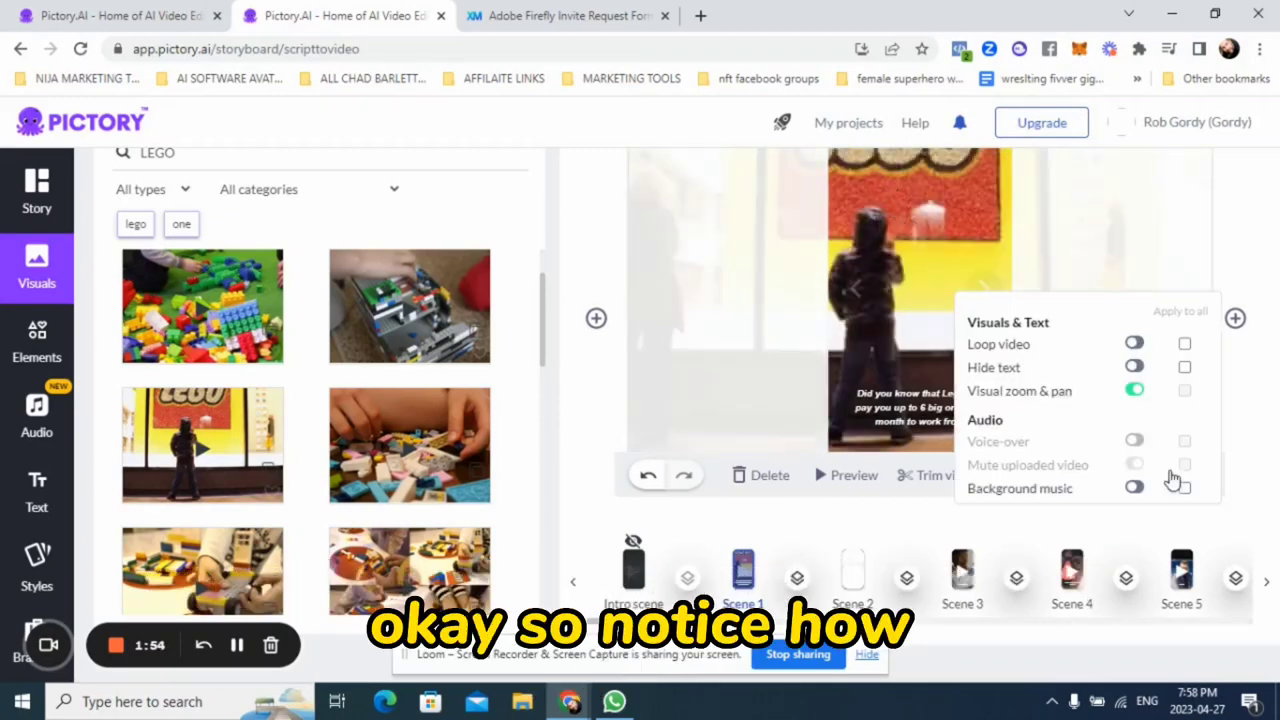
click(1134, 391)
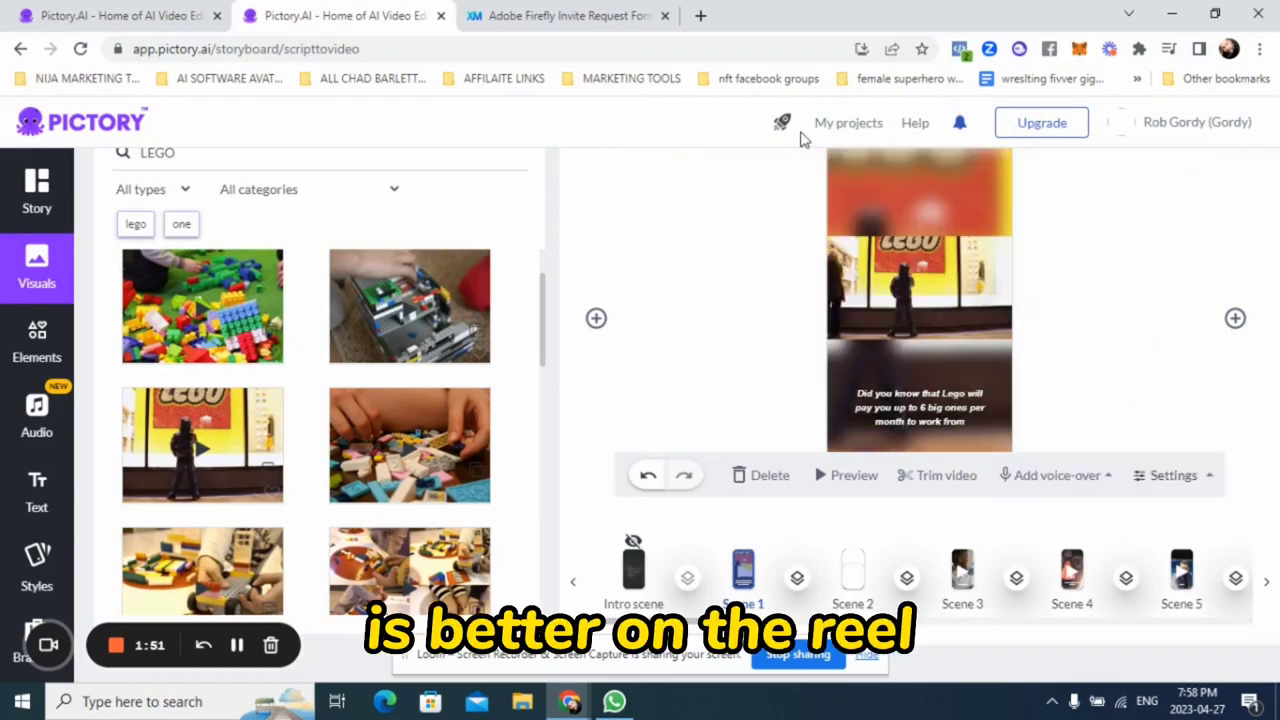
click(1150, 480)
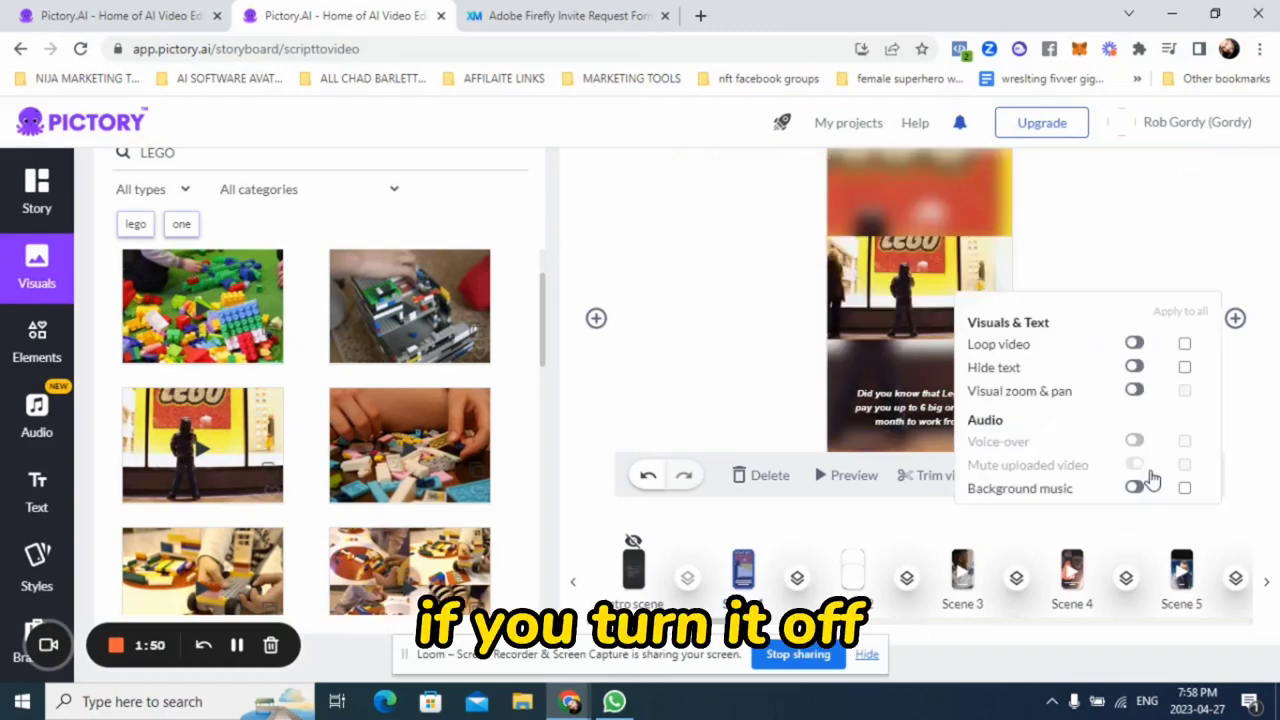
click(1136, 369)
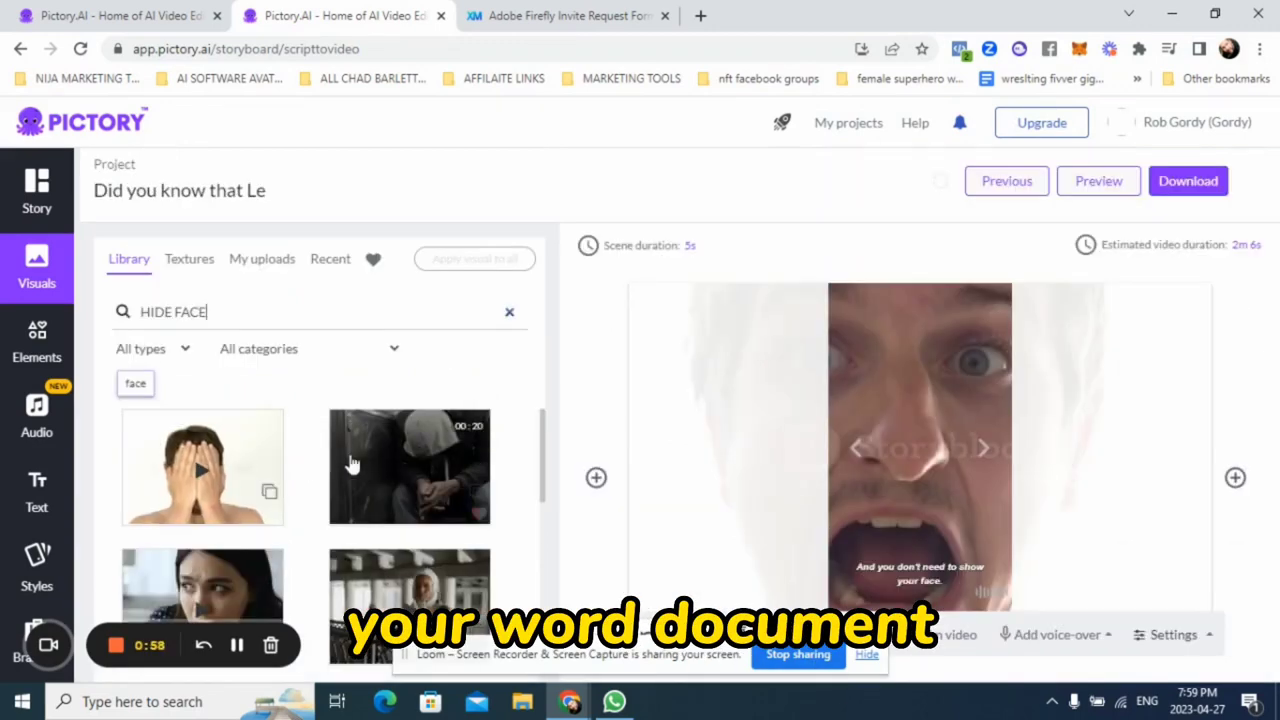
Step: Apply the hands-over-face clip from the HIDE FACE results to this scene
click(193, 479)
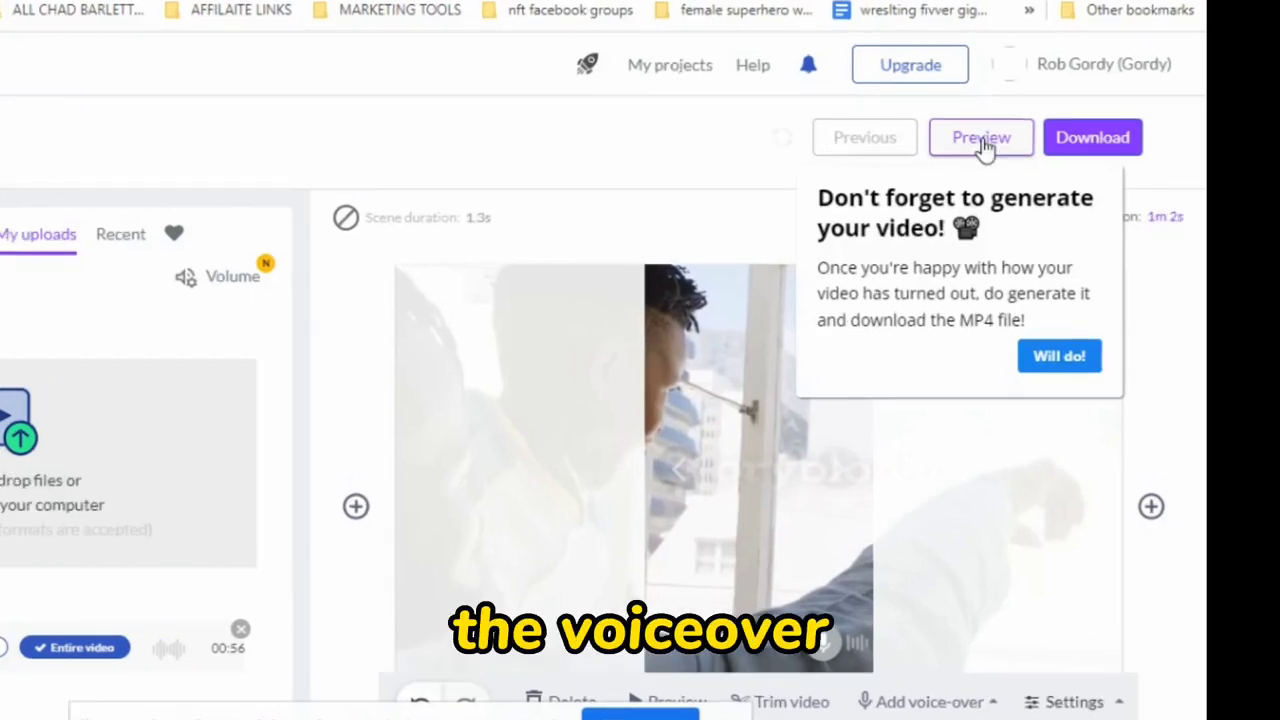
Step: Render a preview of the finished LEGO video
click(984, 148)
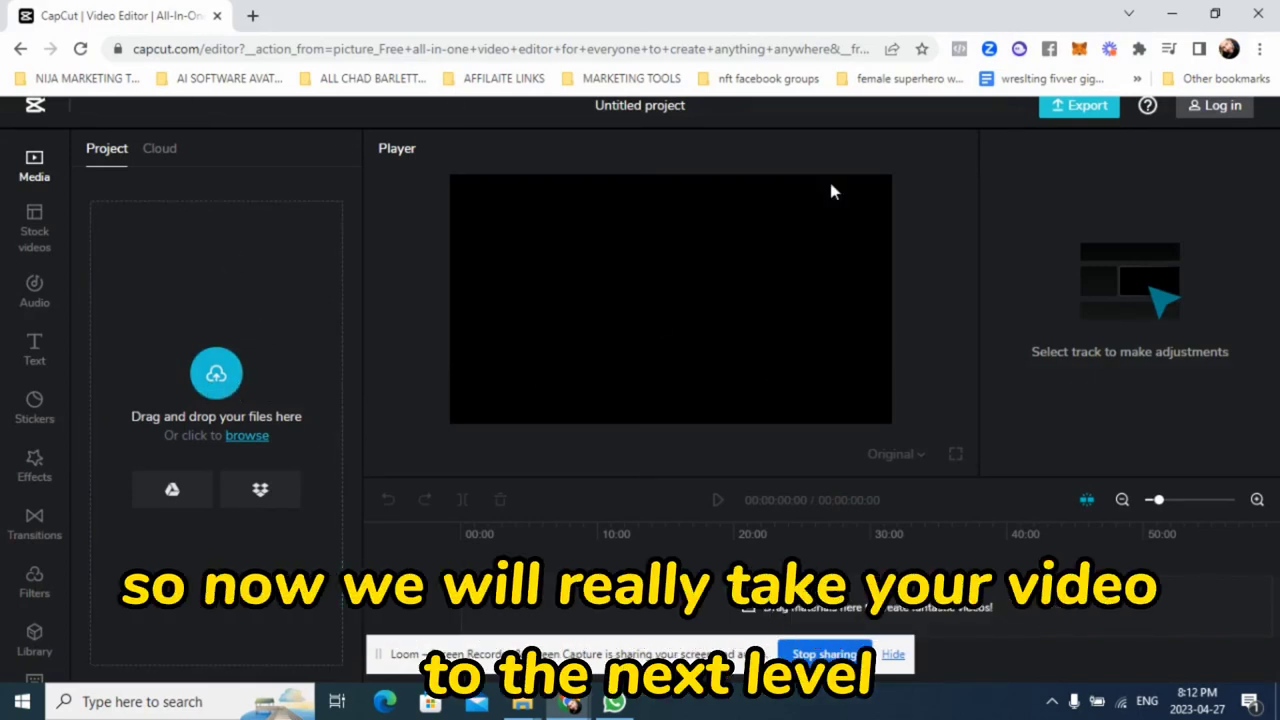
Step: Scroll up in CapCut's new untitled project to survey the empty editor
scroll(648, 415, up, 1)
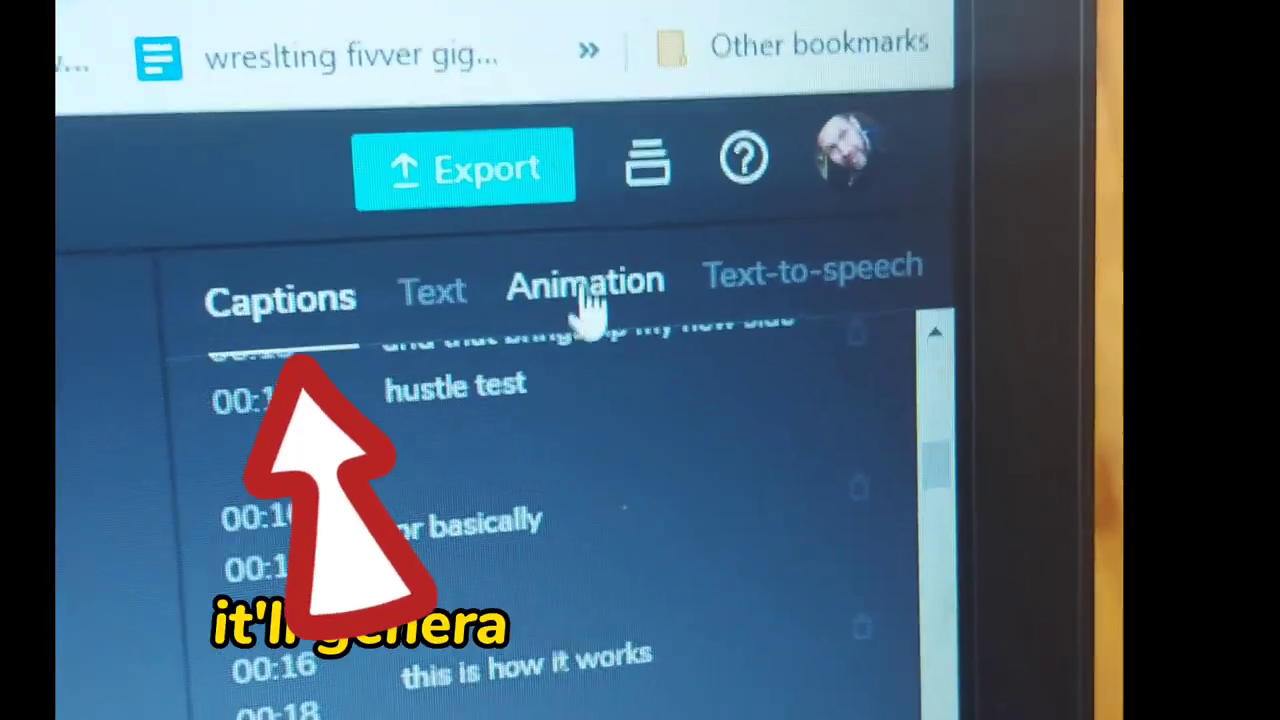
Step: Preview the caption animation presets, then return to the basic text styling for all captions
click(510, 248)
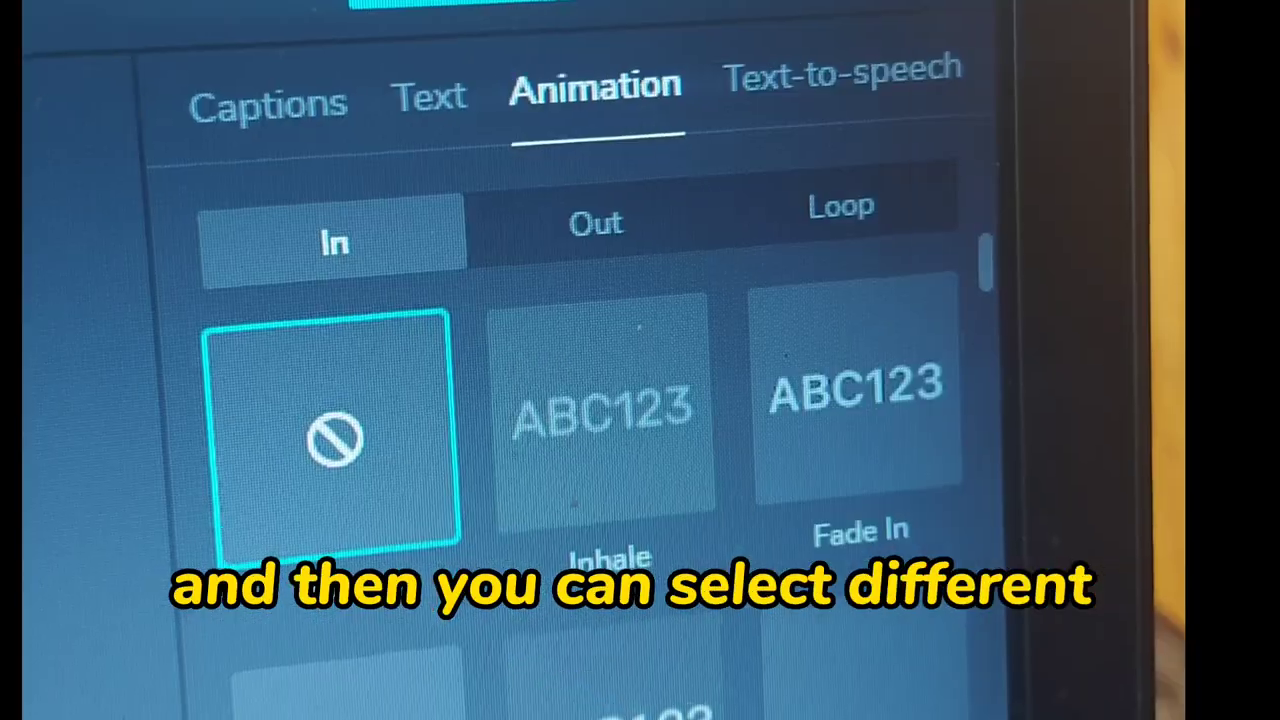
click(425, 72)
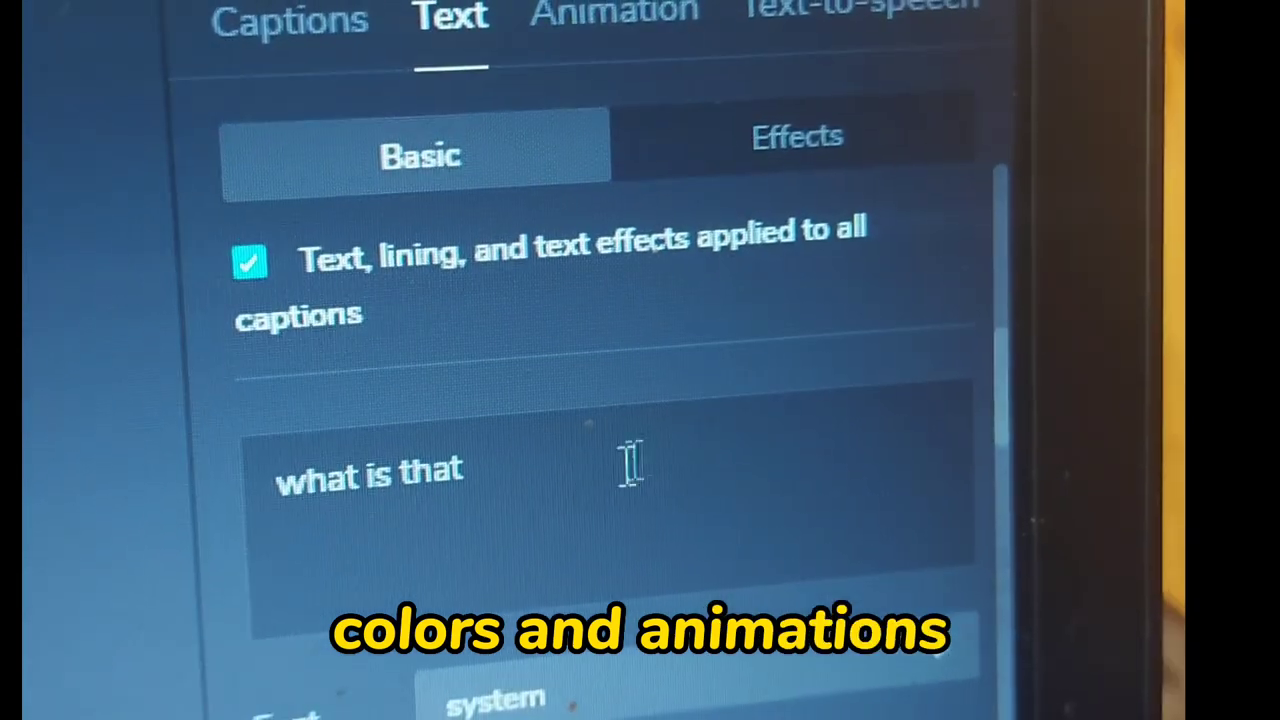